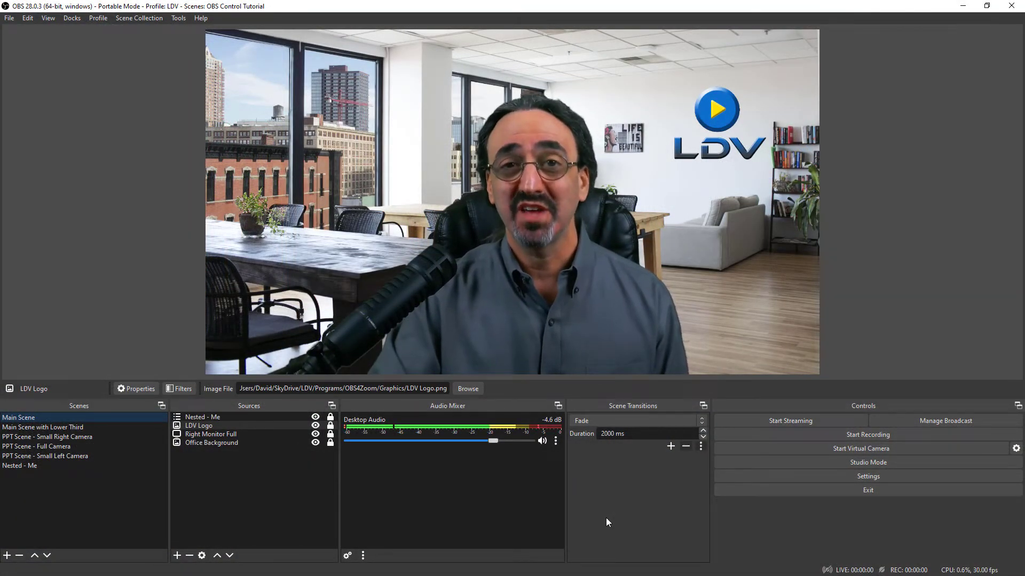
# Open the Hotkeys settings and move the settings window clear of the preview.
pyautogui.click(872, 477)
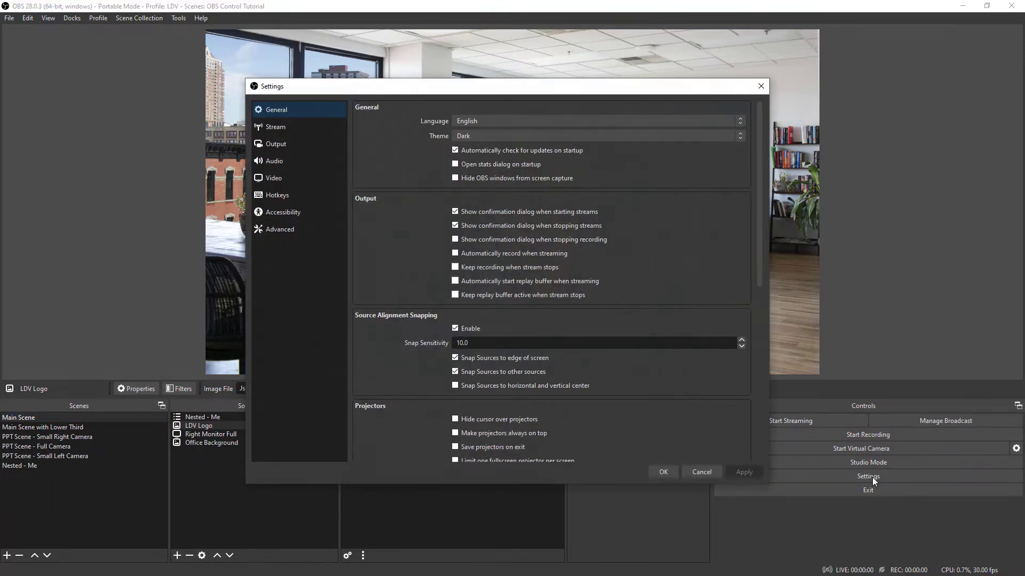
pyautogui.moveTo(520, 86); pyautogui.dragTo(283, 18)
pyautogui.moveTo(525, 417); pyautogui.dragTo(375, 376)
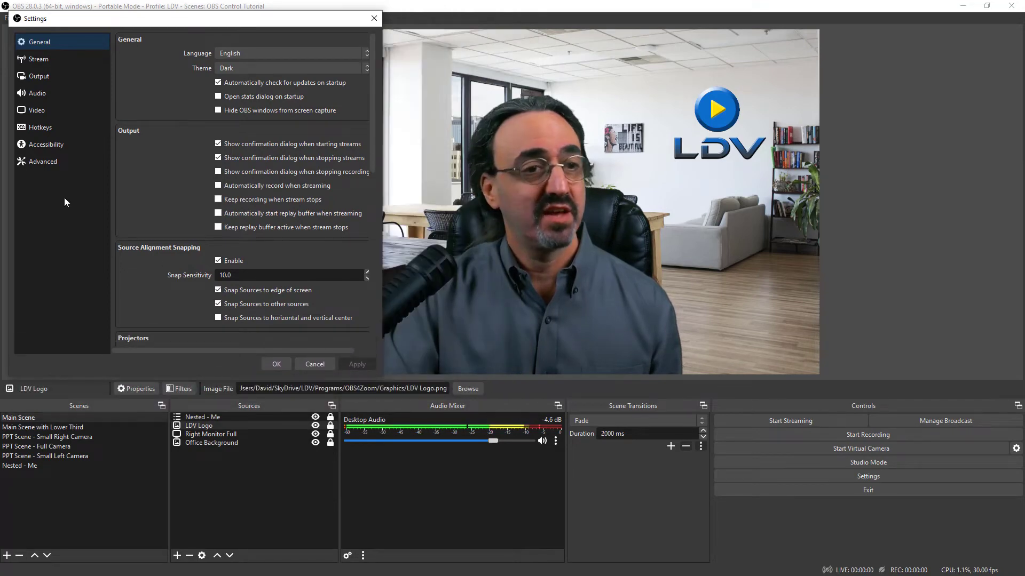
pyautogui.click(45, 127)
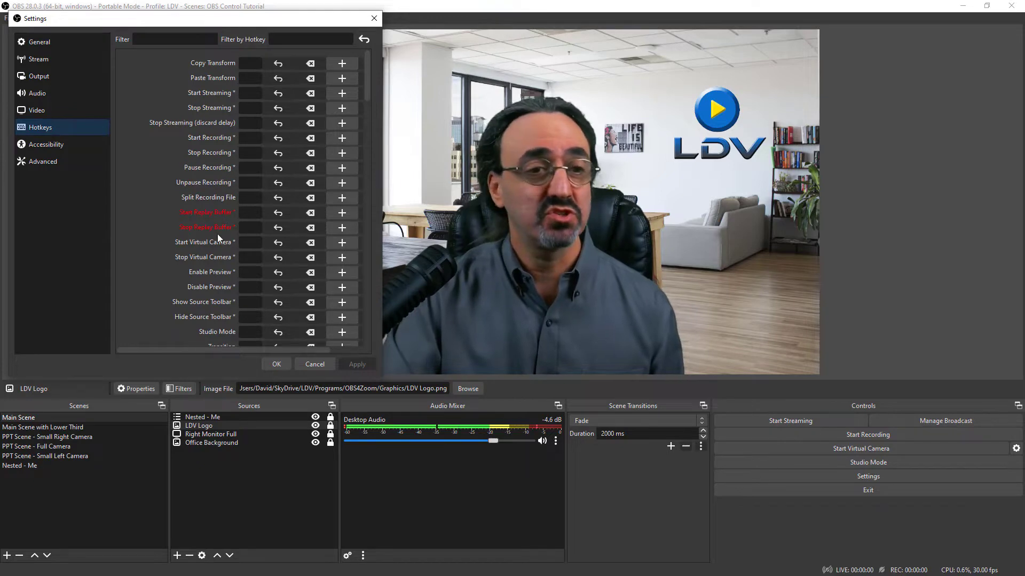
# Assign hotkey 1 to switch to Main Scene, 2 to Main Scene with Lower Third, and 3 to both show and hide LDV Logo.
pyautogui.moveTo(367, 90); pyautogui.dragTo(374, 155)
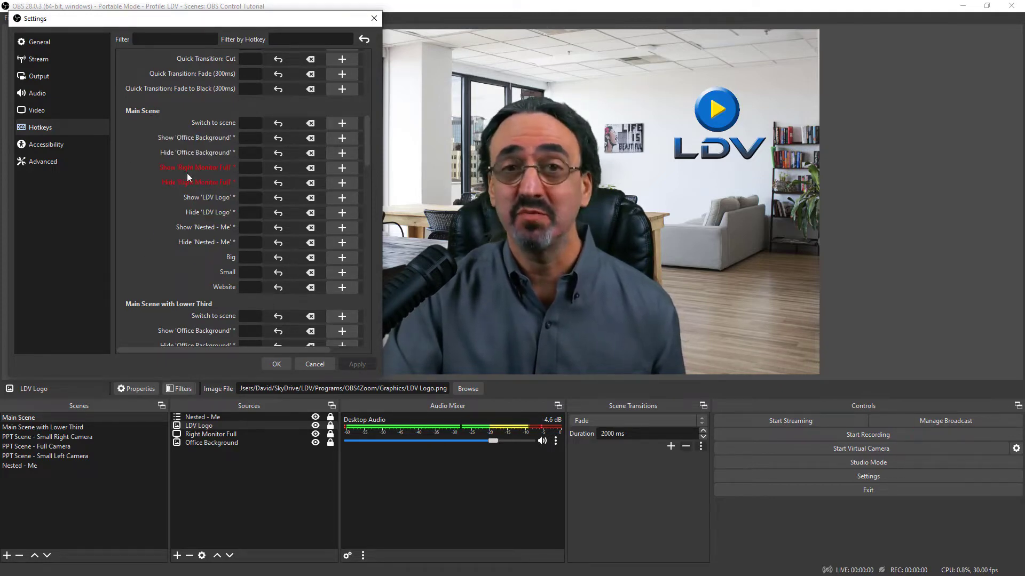
pyautogui.moveTo(166, 186)
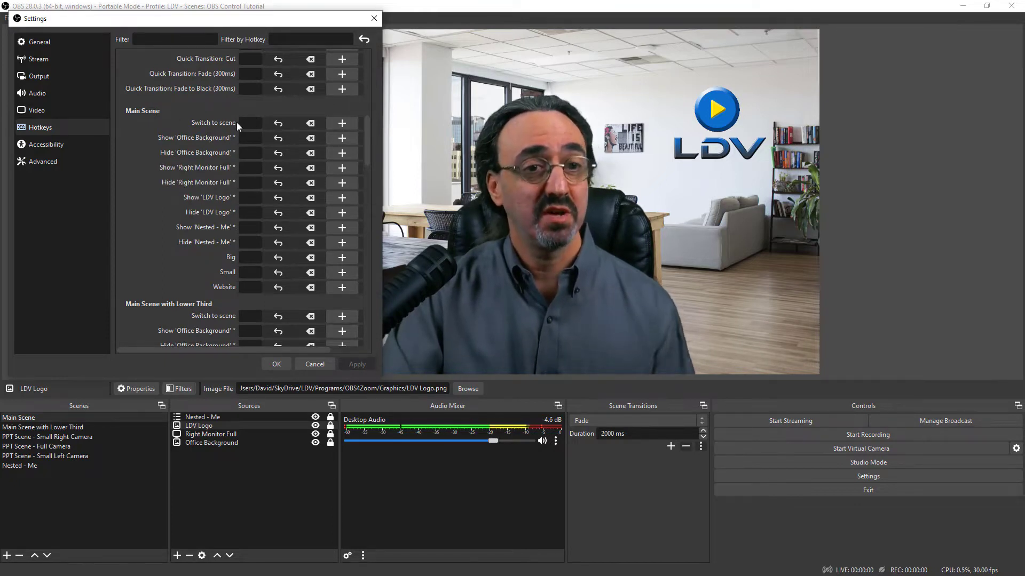
pyautogui.press('1')
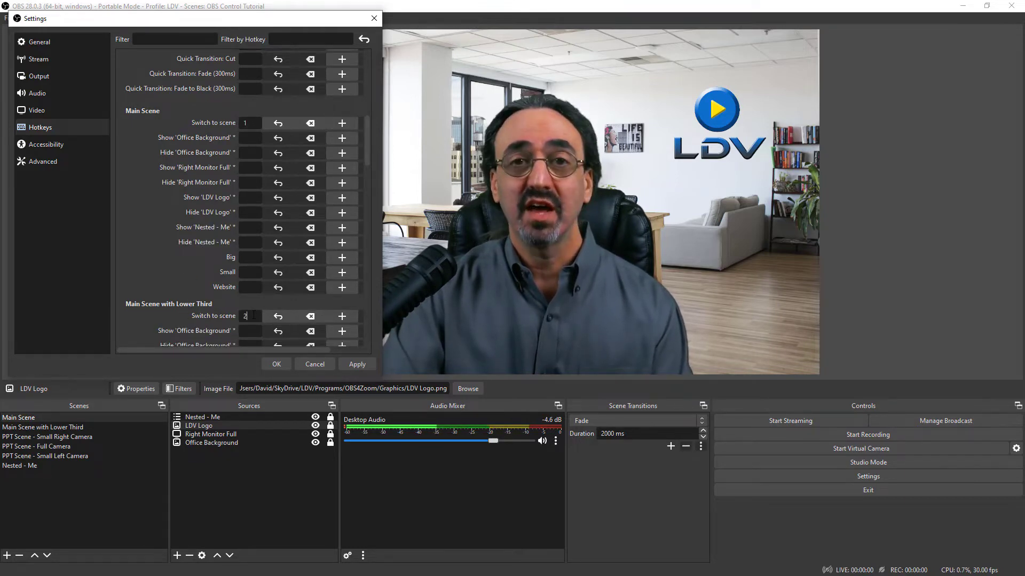
pyautogui.click(249, 197)
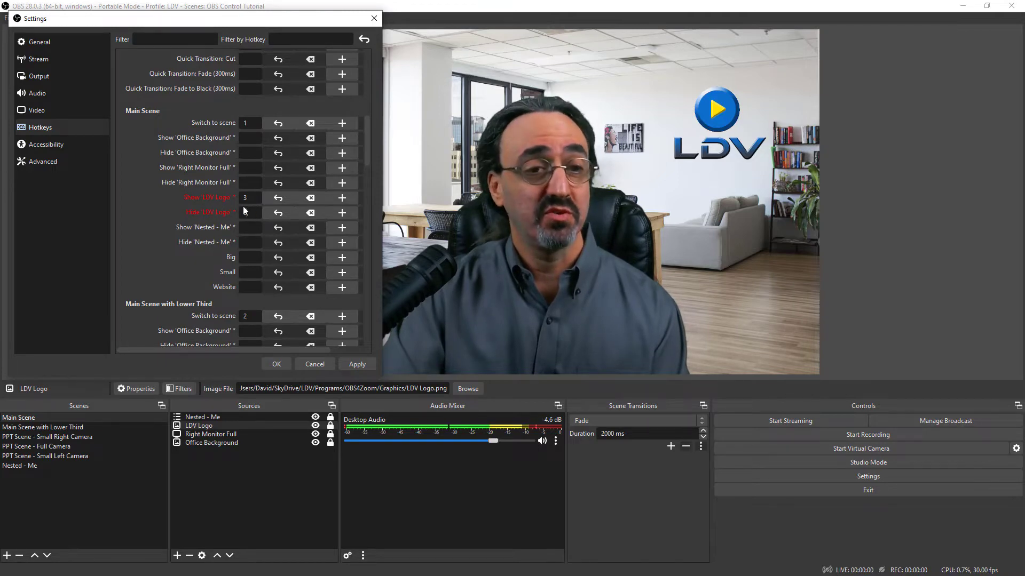
pyautogui.click(275, 364)
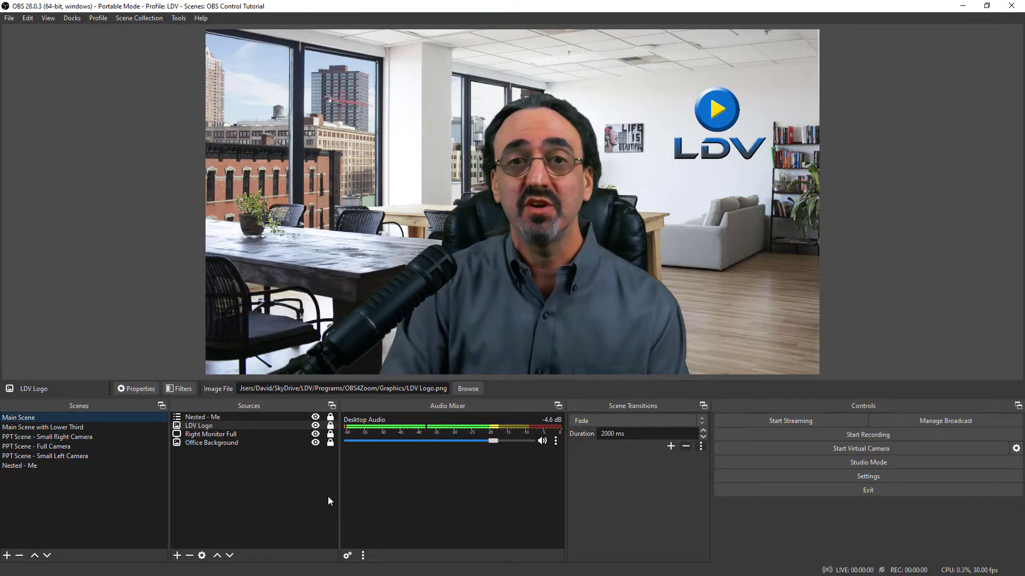
# Test the assigned hotkeys by switching between Main Scene and Main Scene with Lower Third and toggling the LDV Logo.
pyautogui.press('F2')
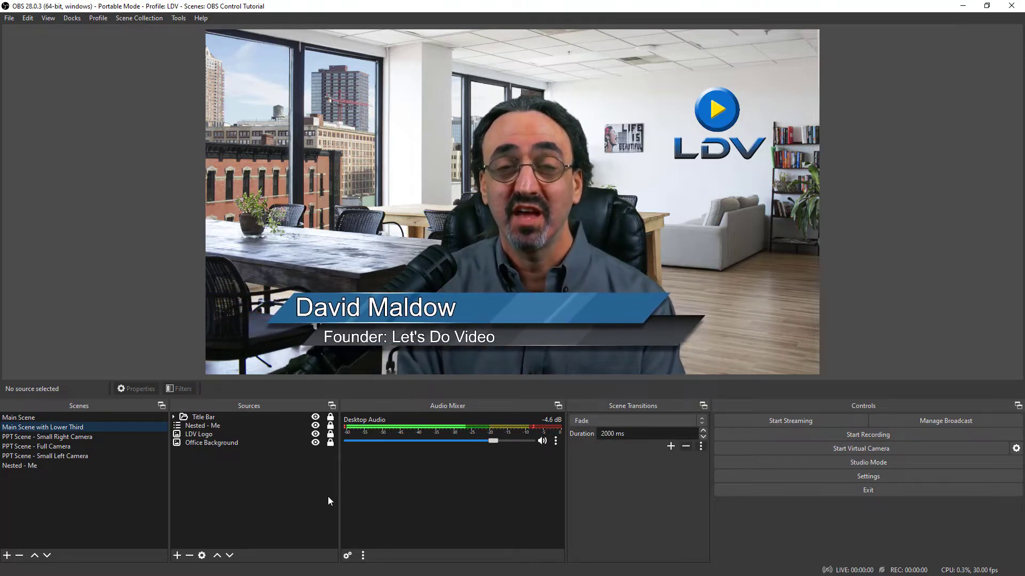
pyautogui.press('F1')
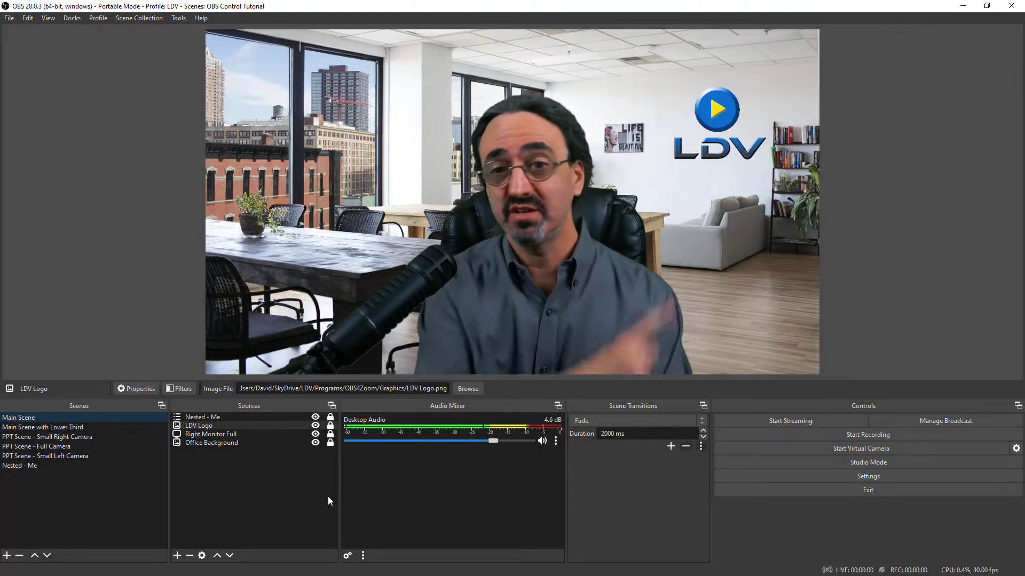
pyautogui.press('F6')
pyautogui.press('F6')
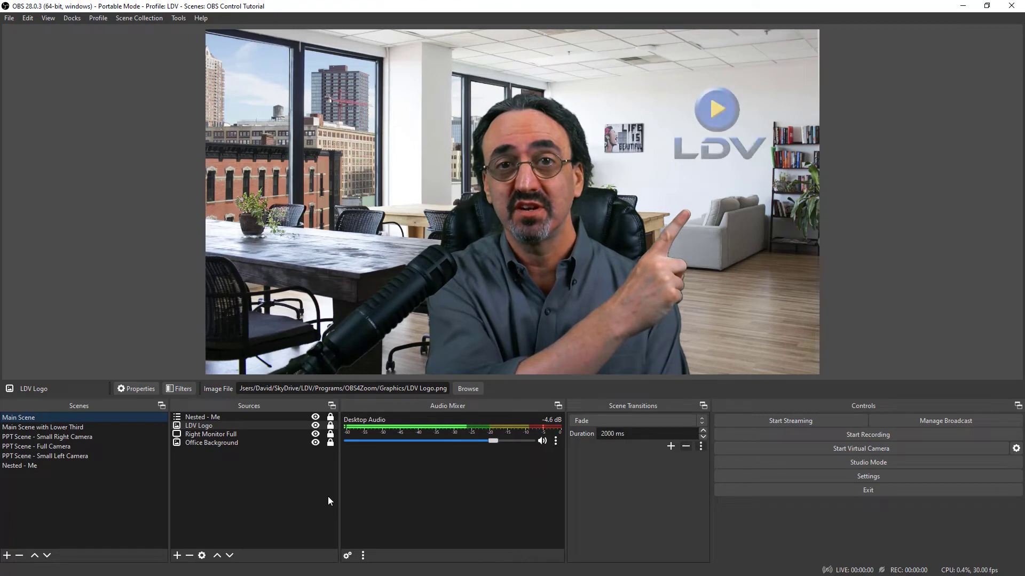
pyautogui.press('F6')
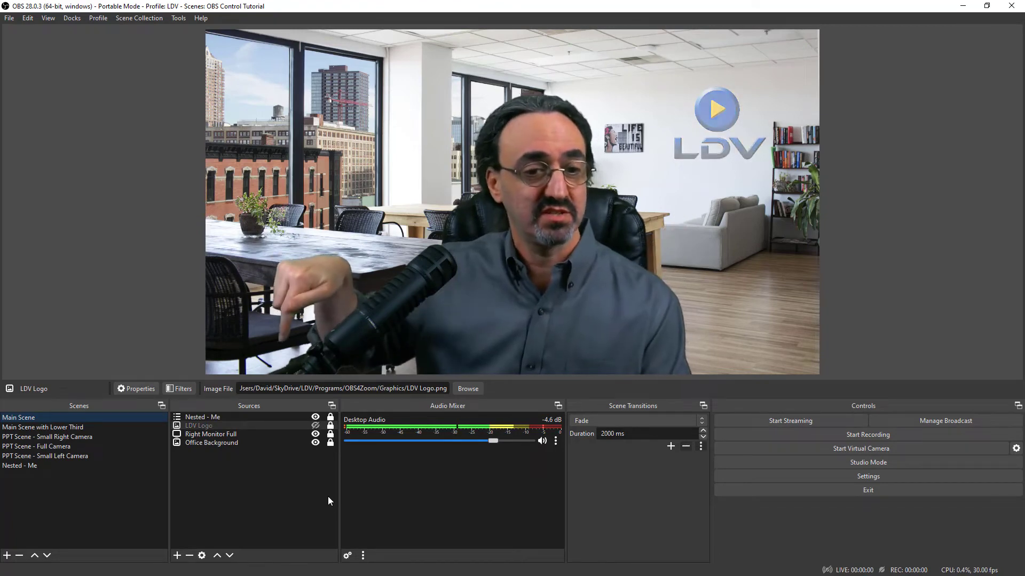
pyautogui.press('F6')
pyautogui.press('F6')
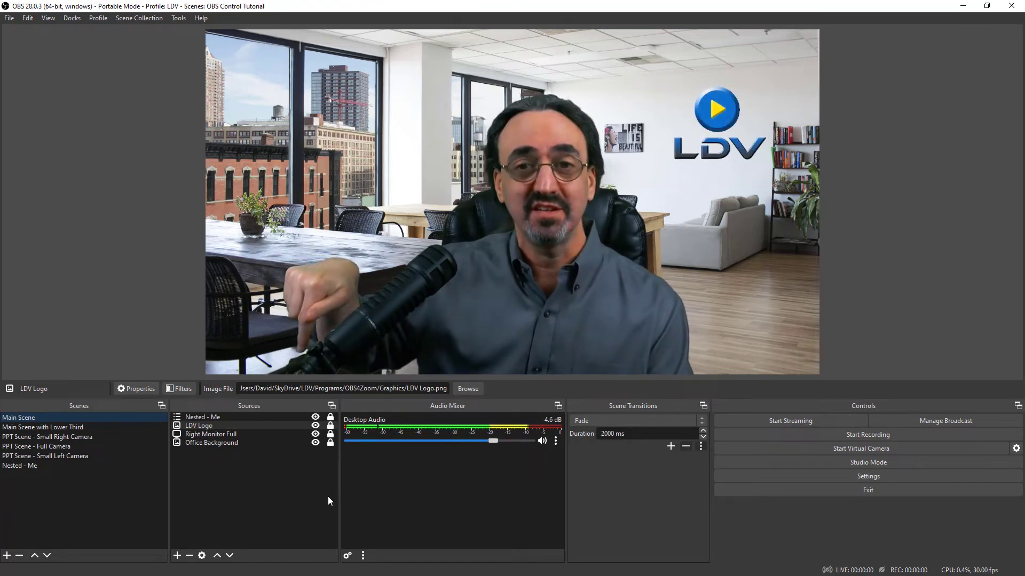
pyautogui.press('F6')
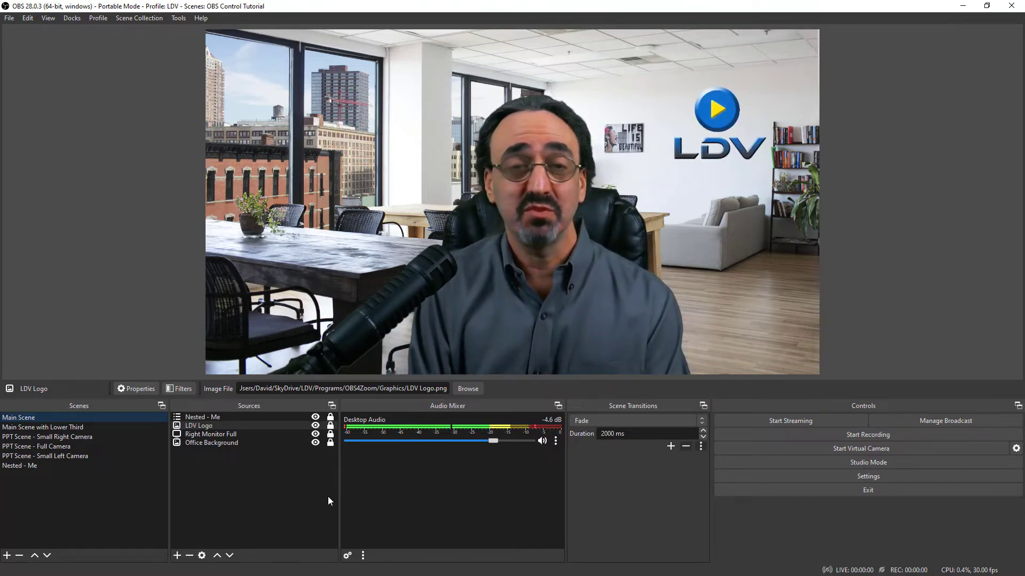
pyautogui.press('F2')
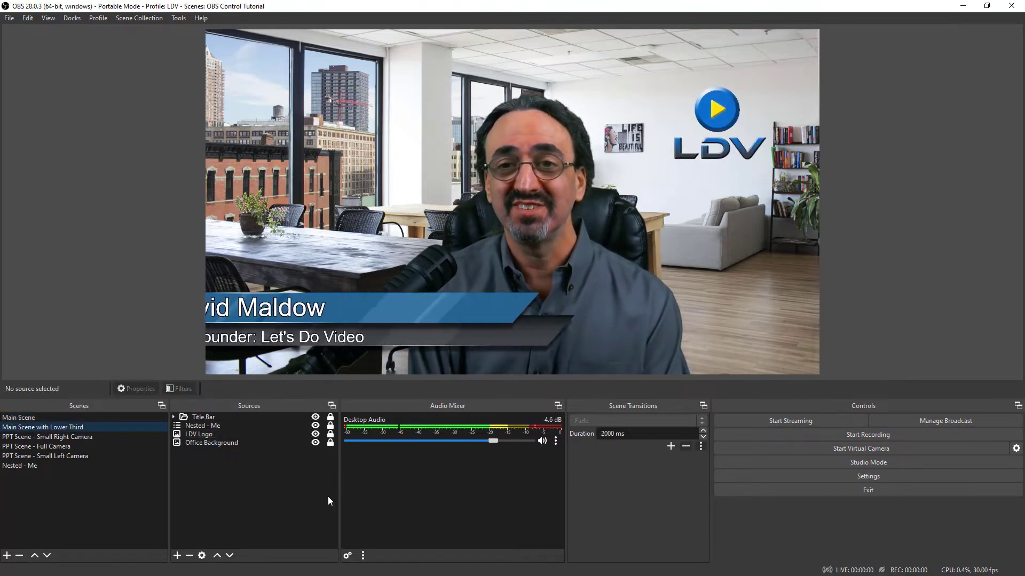
pyautogui.press('F1')
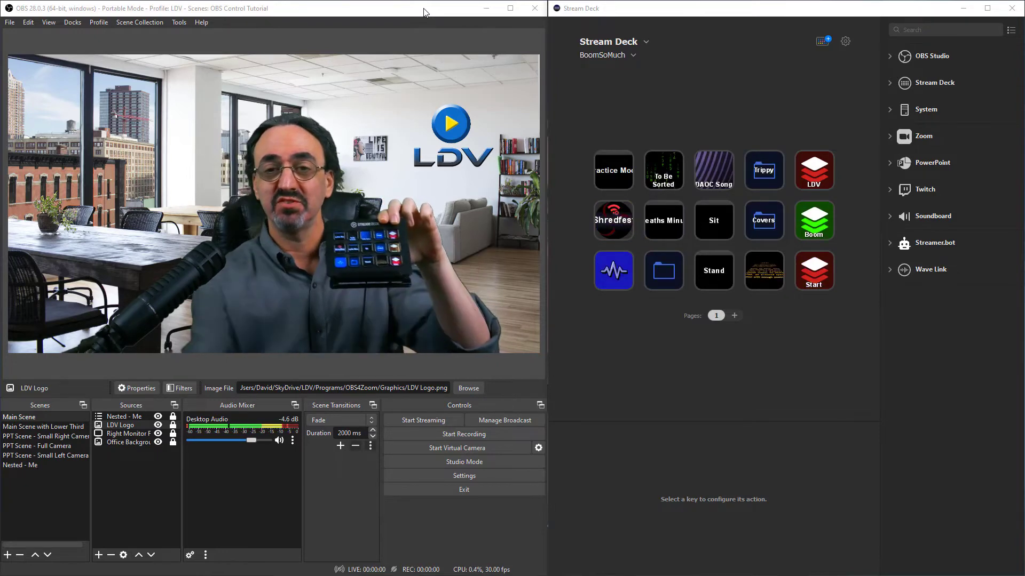
# Switch to Stream Deck, load the Zoom profile, and examine the Zoom, PowerPoint and System action categories.
pyautogui.click(619, 59)
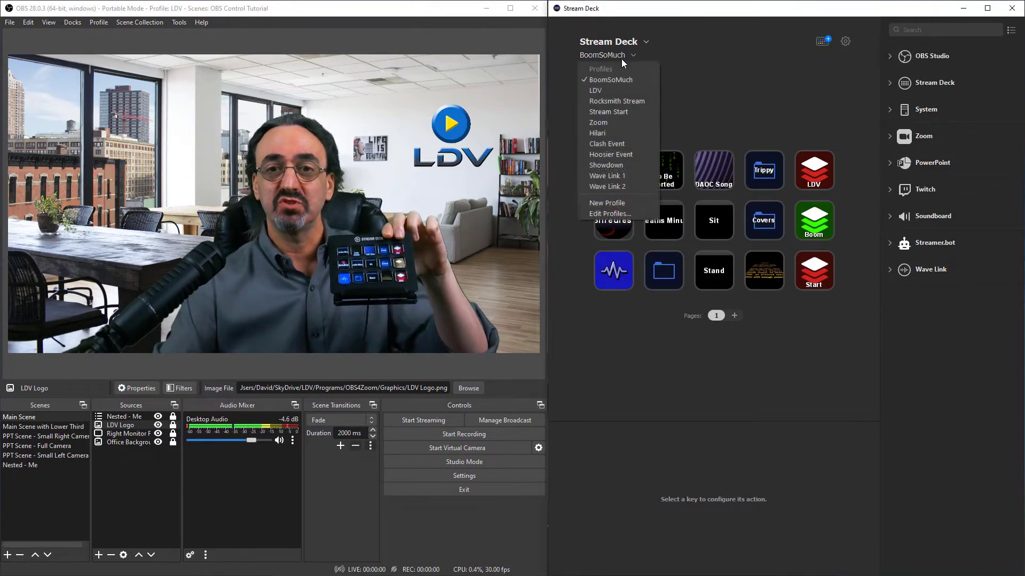
pyautogui.click(610, 121)
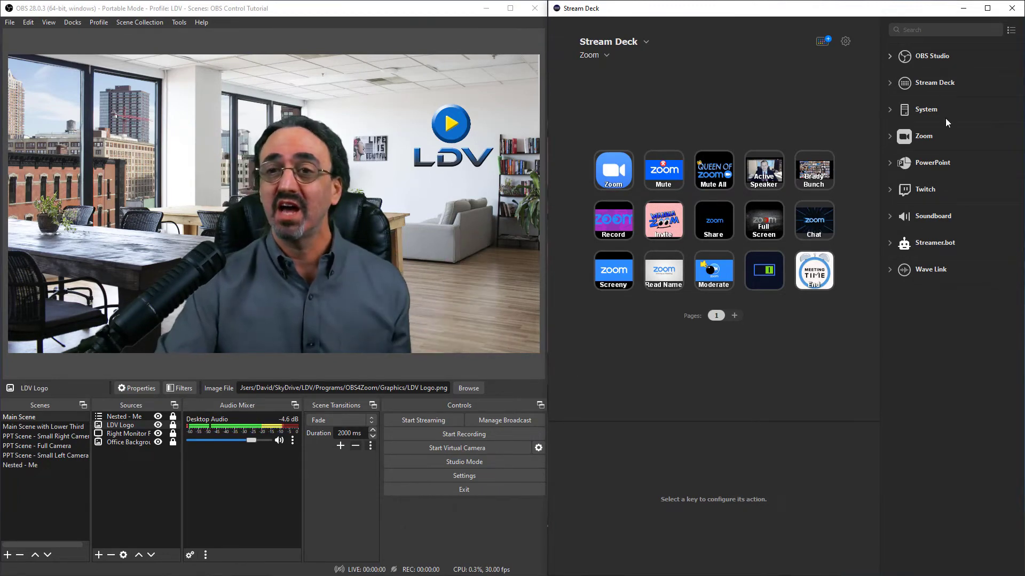
pyautogui.click(890, 137)
pyautogui.click(890, 136)
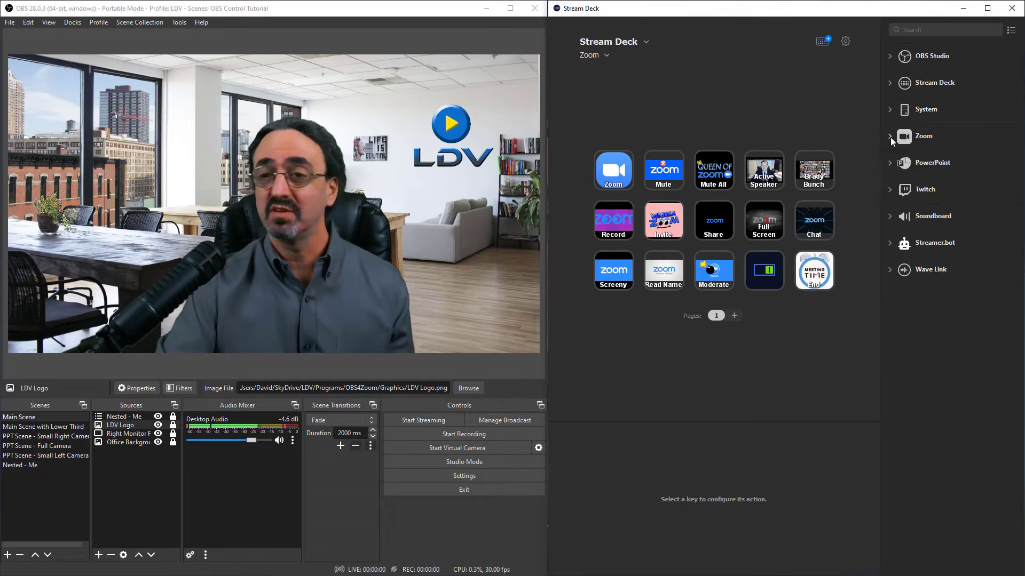
pyautogui.click(892, 164)
pyautogui.click(890, 164)
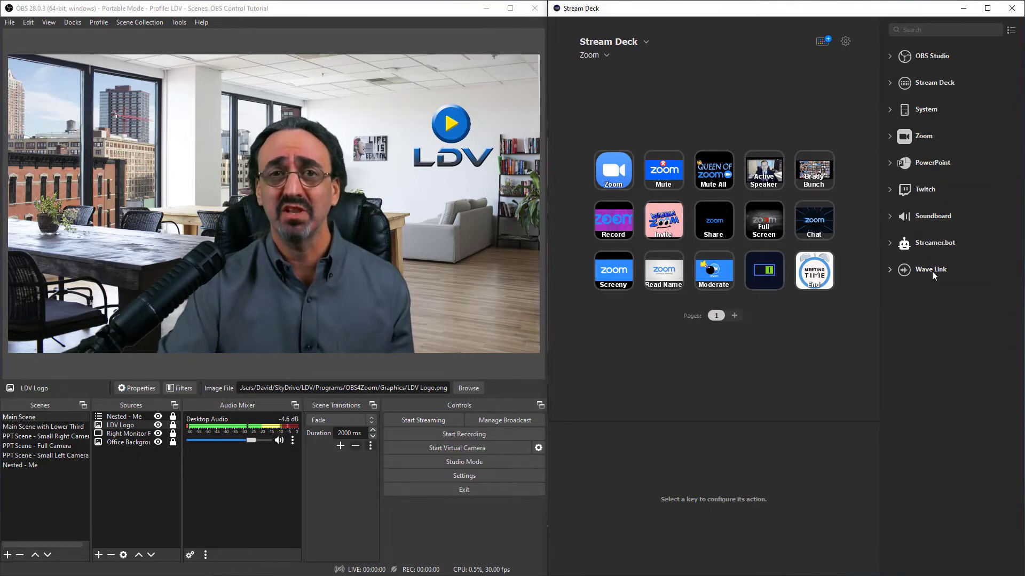
pyautogui.click(890, 109)
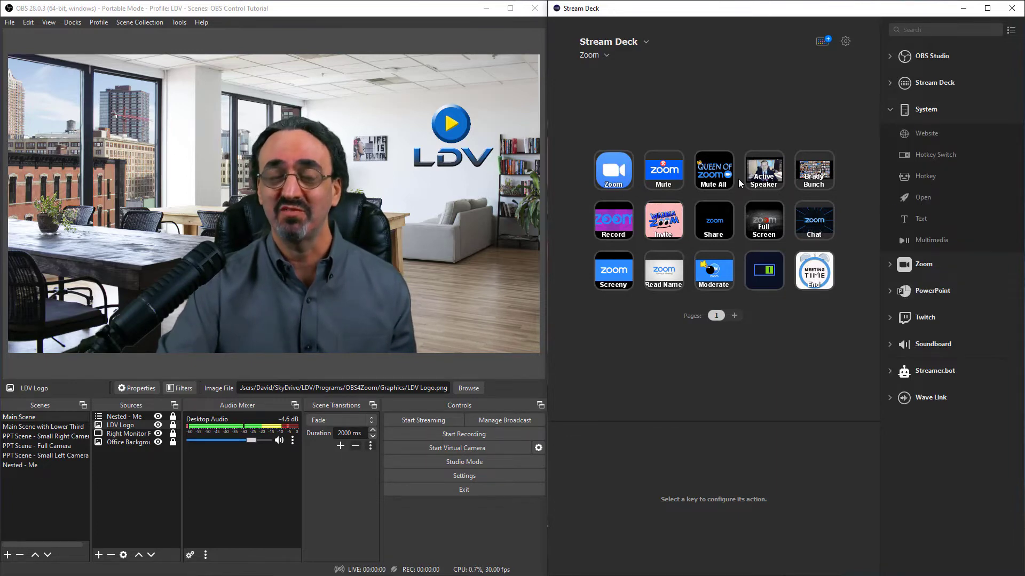
pyautogui.click(889, 108)
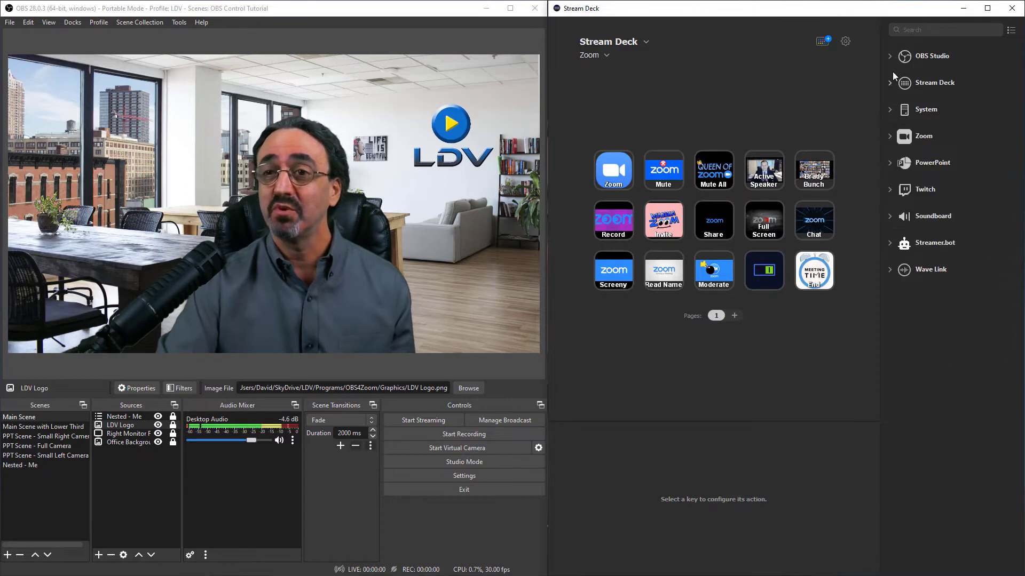
# With the OBS Studio actions expanded, create a new Stream Deck profile and delete its Welcome key.
pyautogui.click(890, 56)
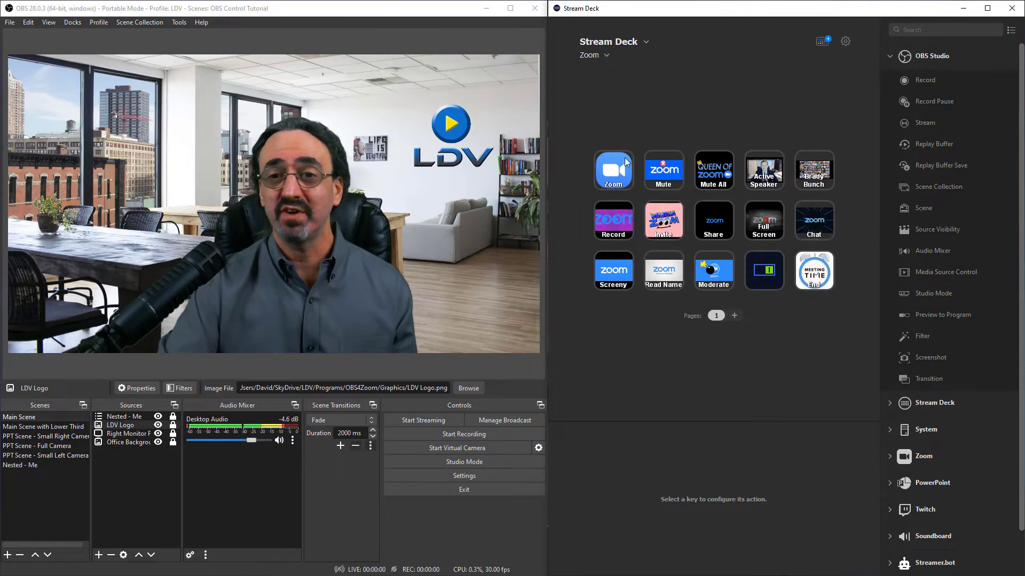
pyautogui.click(592, 55)
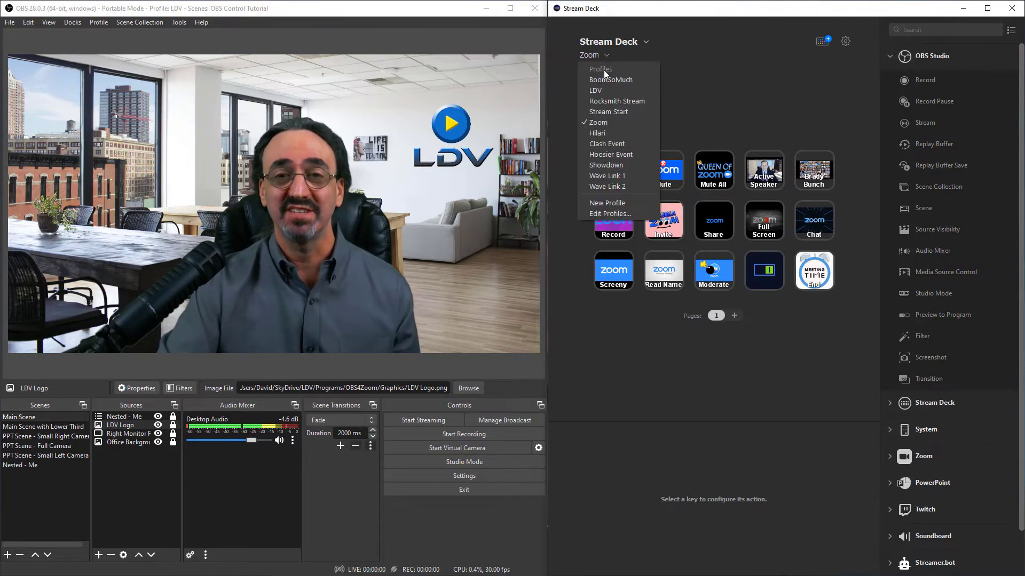
pyautogui.click(601, 207)
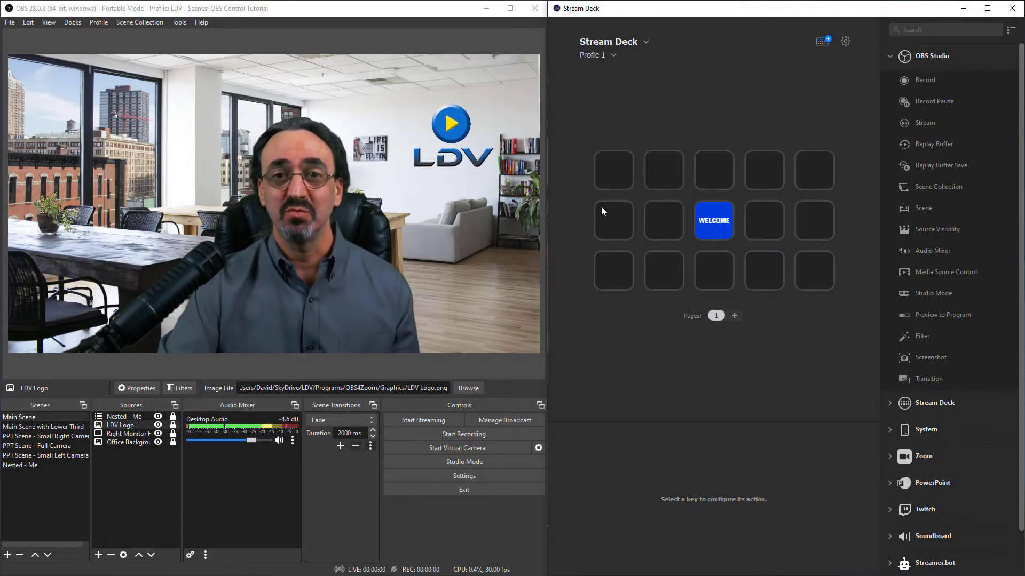
pyautogui.rightClick(707, 221)
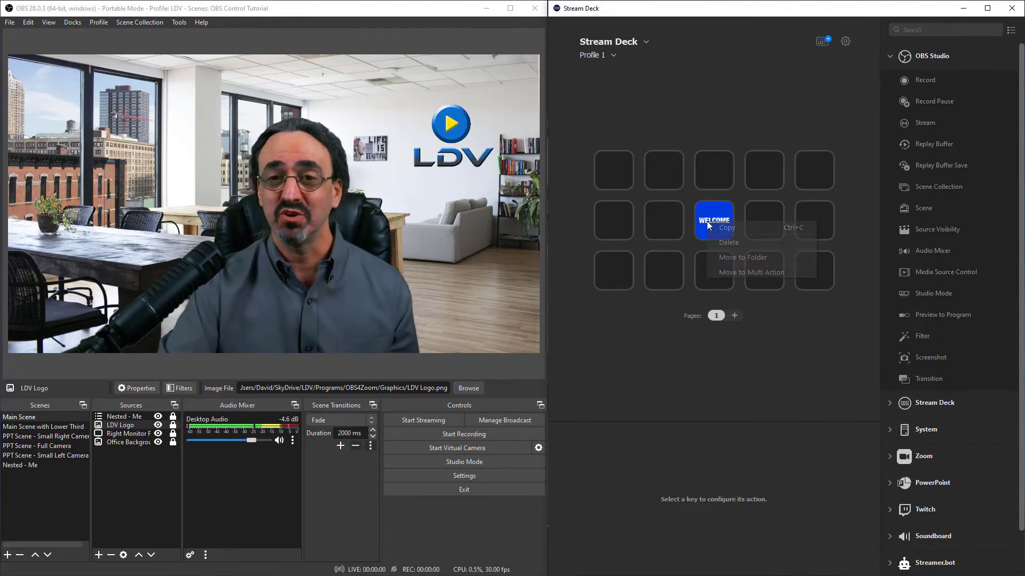
pyautogui.click(731, 240)
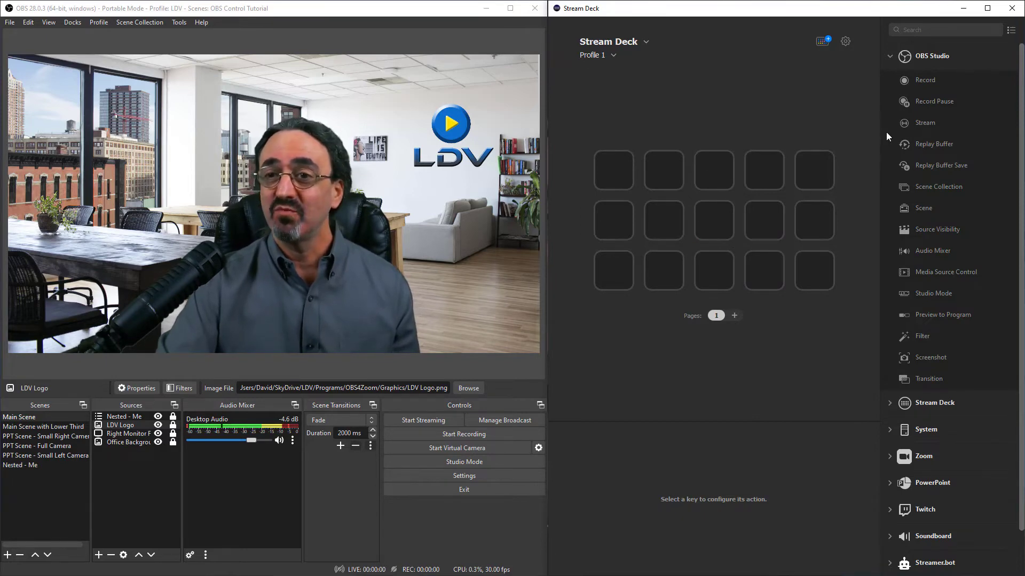
# Add an OBS Studio Scene action to the first key of the top row, targeting Main Scene and titled "Main Scene".
pyautogui.moveTo(927, 209); pyautogui.dragTo(608, 165)
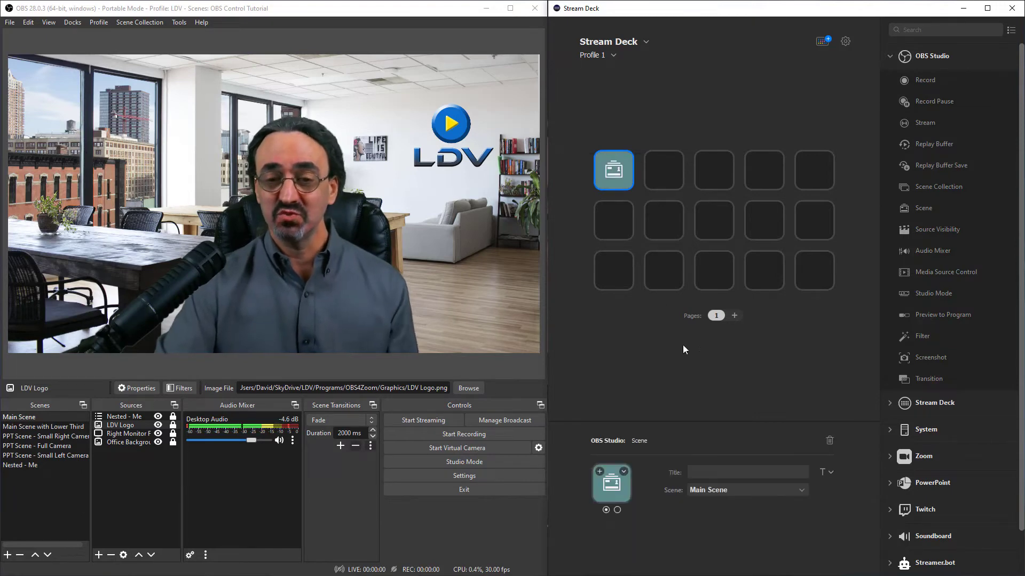
pyautogui.click(800, 490)
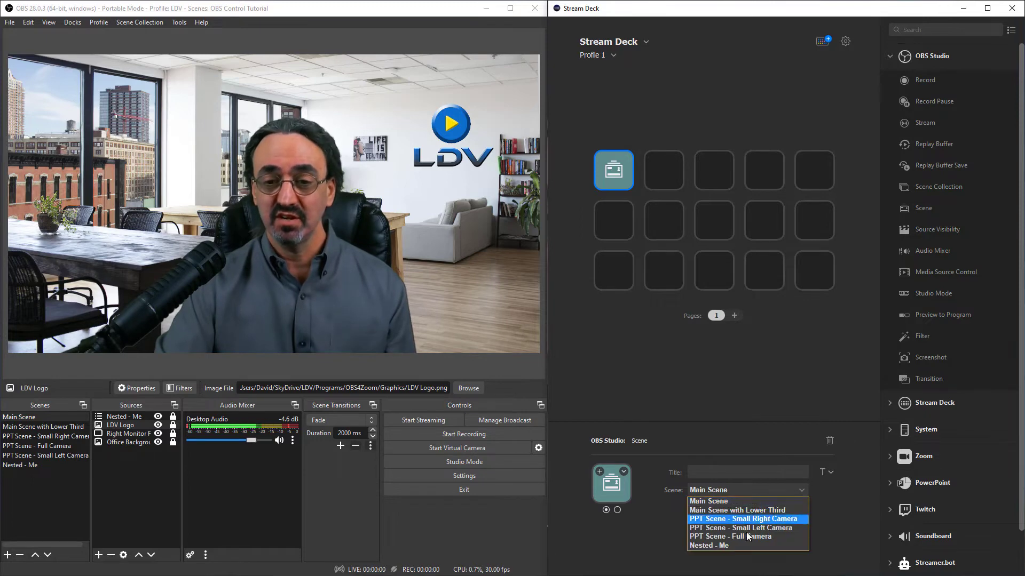
pyautogui.click(729, 500)
pyautogui.click(718, 470)
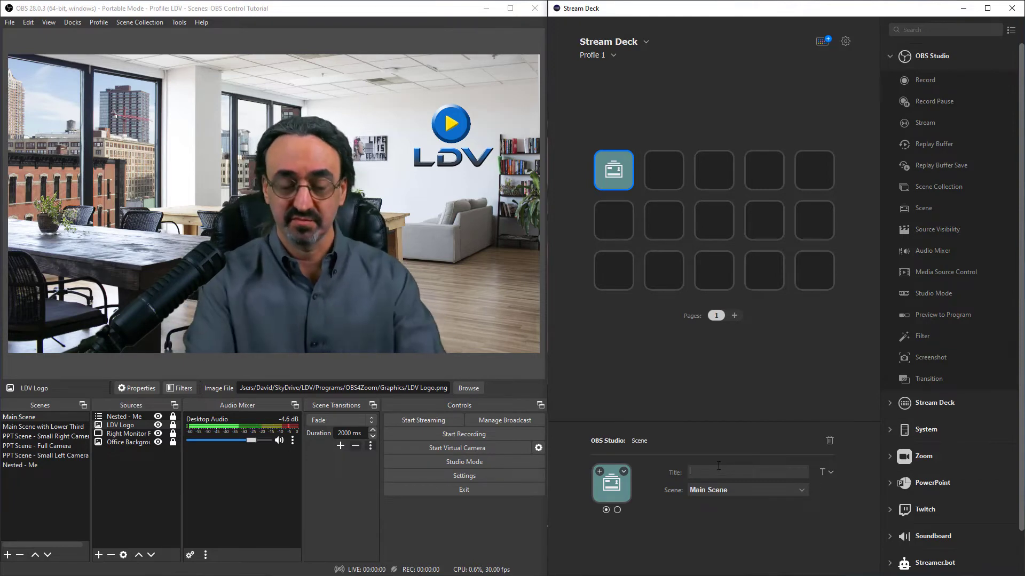
pyautogui.write('Main Scene')
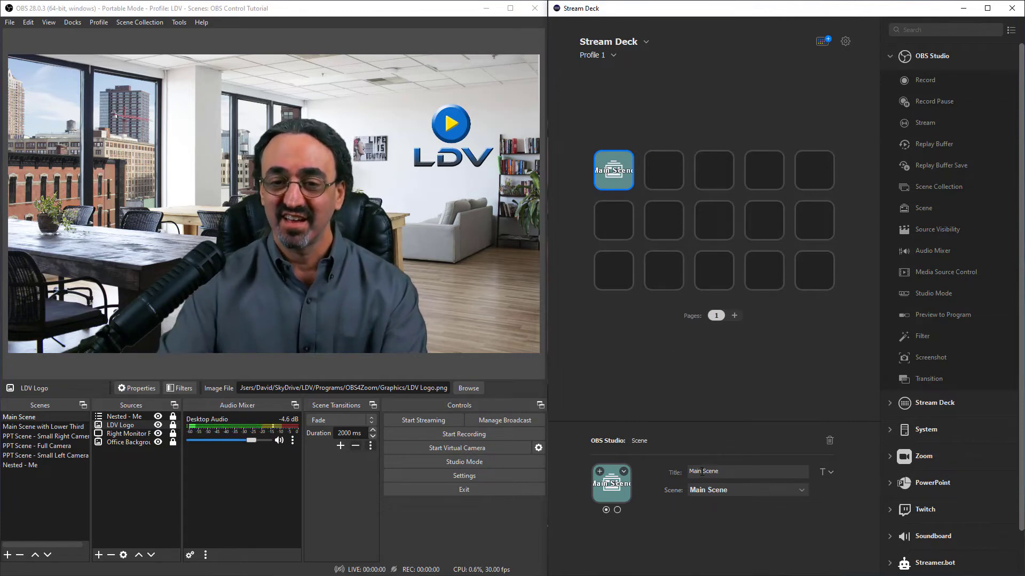
# Add a Scene action to the second key of the top row, targeting Main Scene with Lower Third and titled "Lower 3rd".
pyautogui.moveTo(930, 201); pyautogui.dragTo(655, 169)
pyautogui.click(738, 491)
pyautogui.click(731, 510)
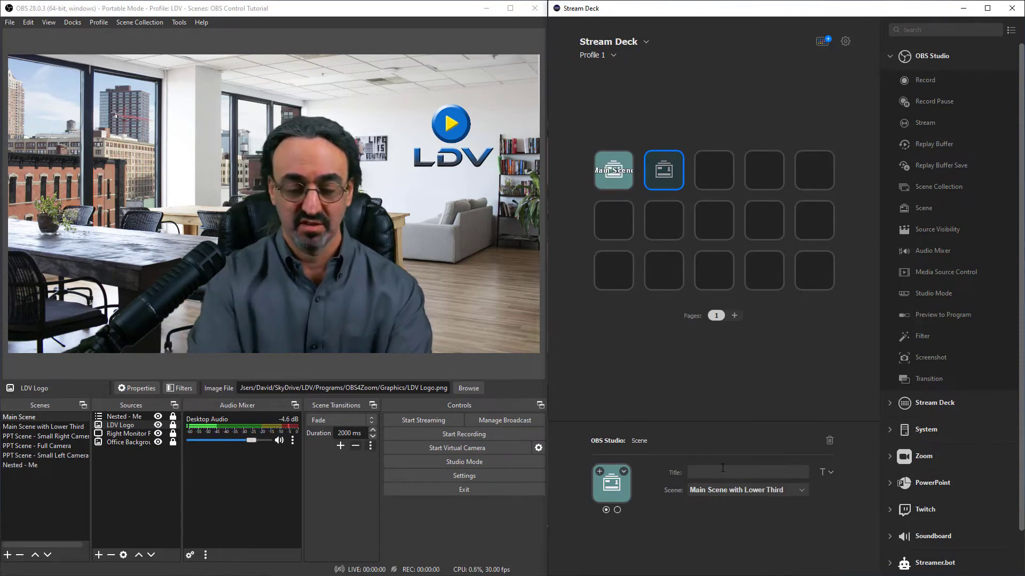
pyautogui.write('Lower 3rd')
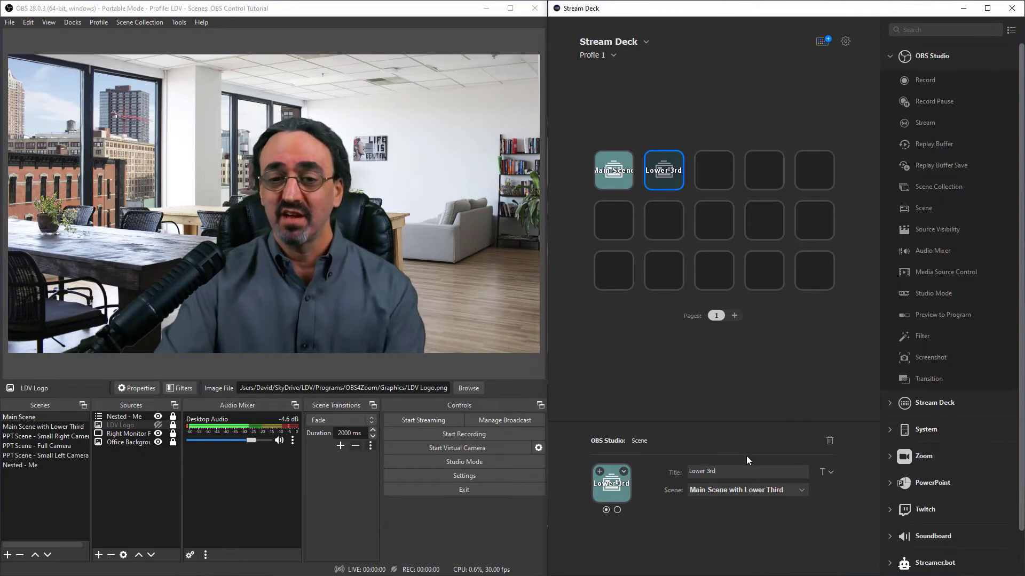
# Add an OBS Studio Source Visibility action to the third key of the top row, targeting LDV Logo in Main Scene.
pyautogui.moveTo(933, 228); pyautogui.dragTo(710, 163)
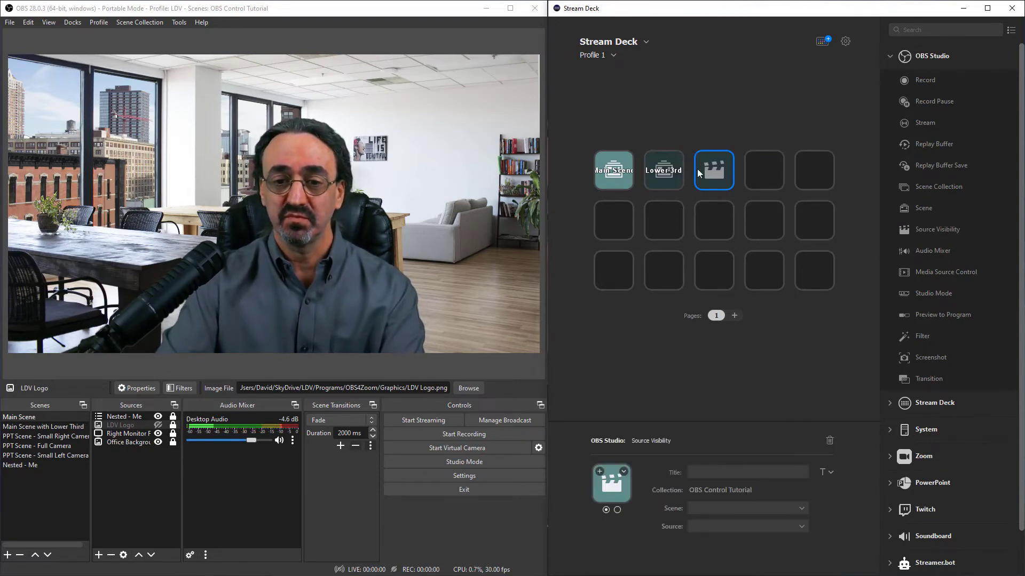
pyautogui.click(708, 507)
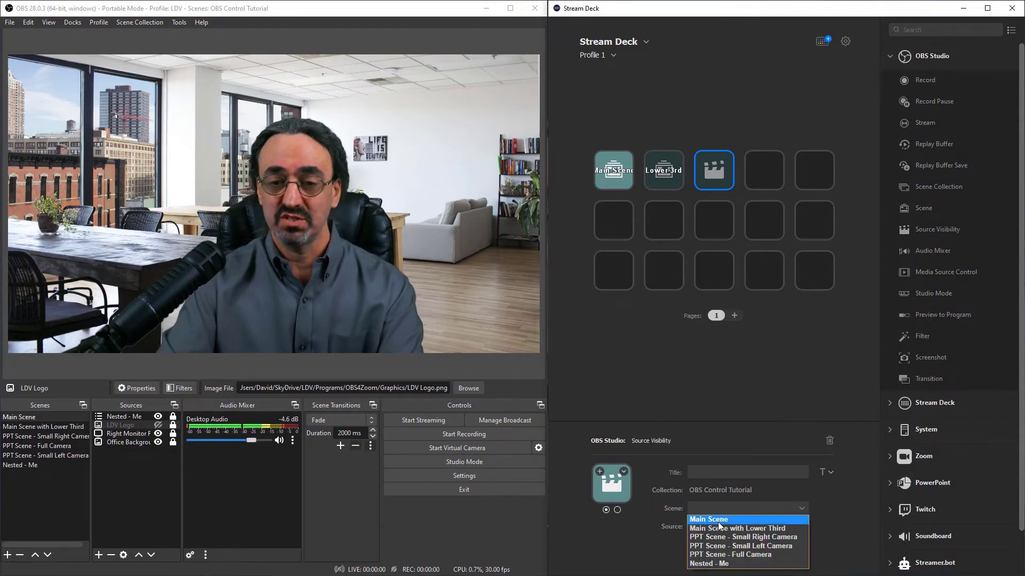
pyautogui.click(716, 519)
pyautogui.click(719, 528)
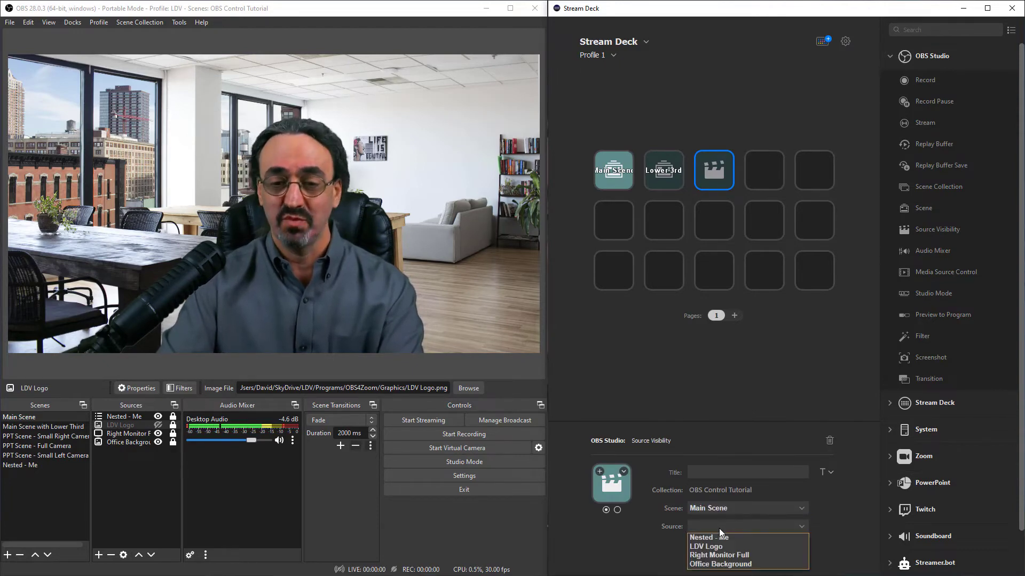
pyautogui.click(709, 547)
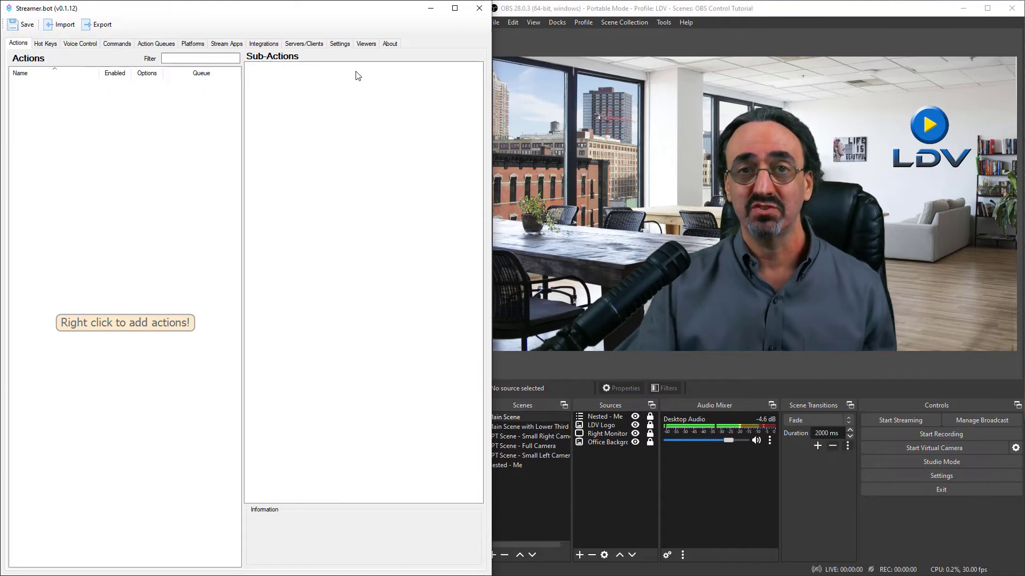
# Switch to Streamer.bot and add an action named "Start Preso" in the Default queue.
pyautogui.rightClick(68, 111)
pyautogui.click(80, 116)
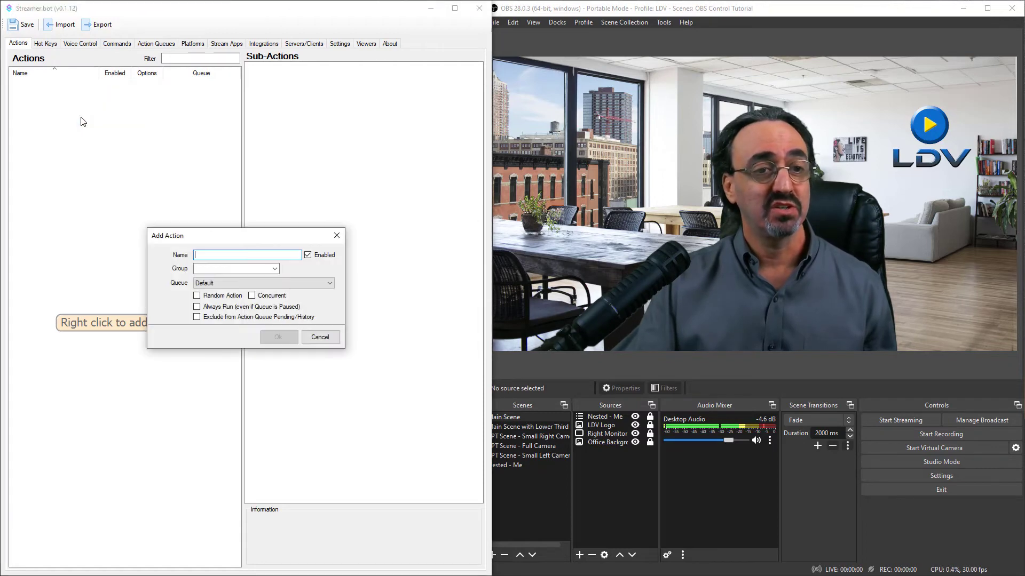
pyautogui.write('Start Preso')
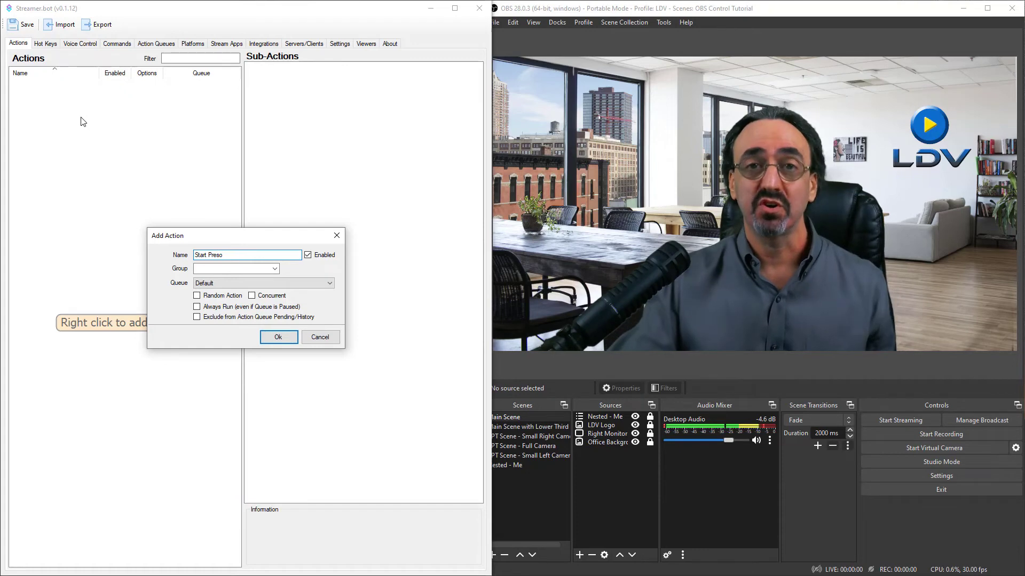
pyautogui.click(276, 337)
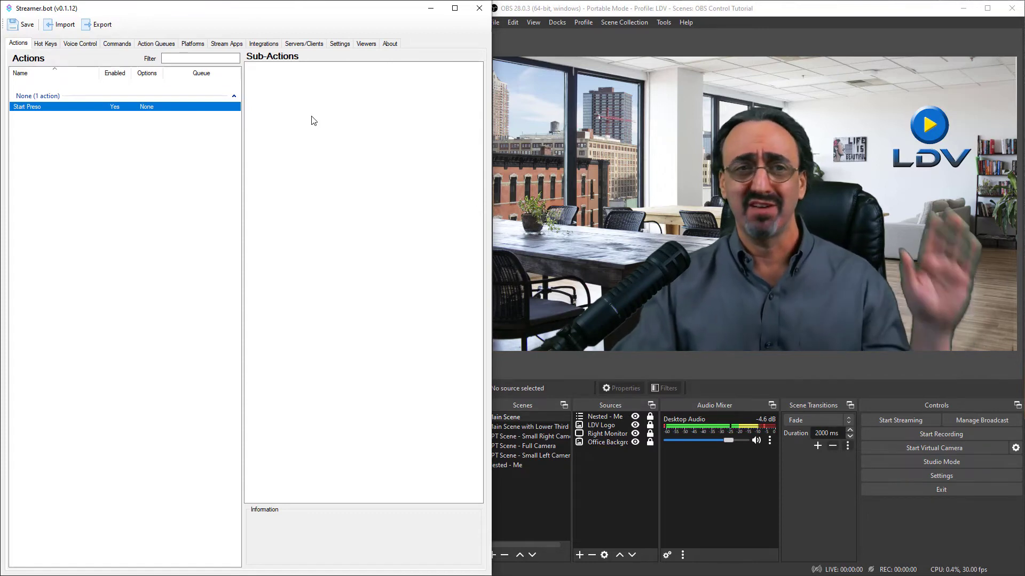
# Give the Start Preso action an OBS Set Active Scene sub-action that activates Main Scene.
pyautogui.rightClick(287, 92)
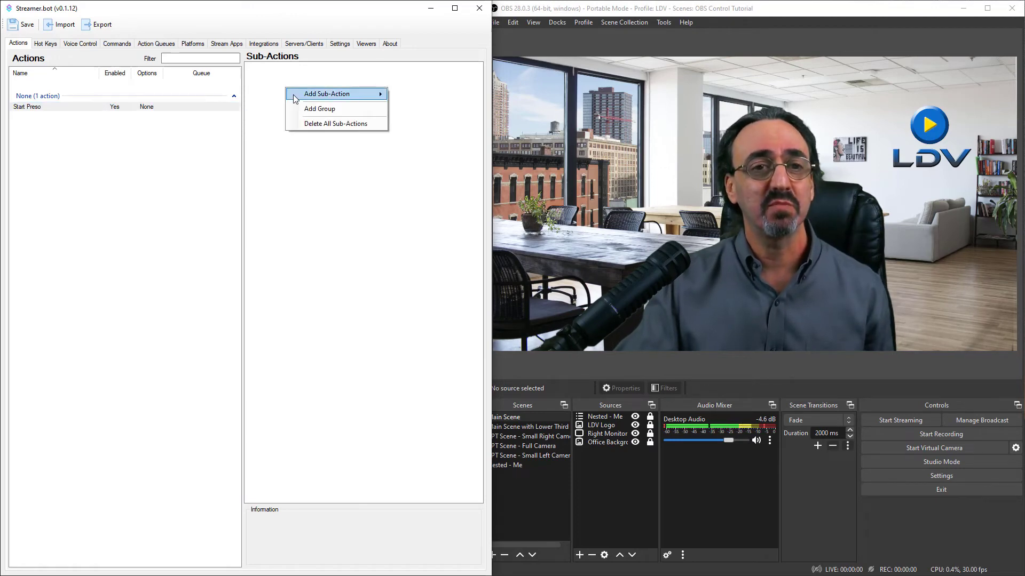
pyautogui.moveTo(294, 98)
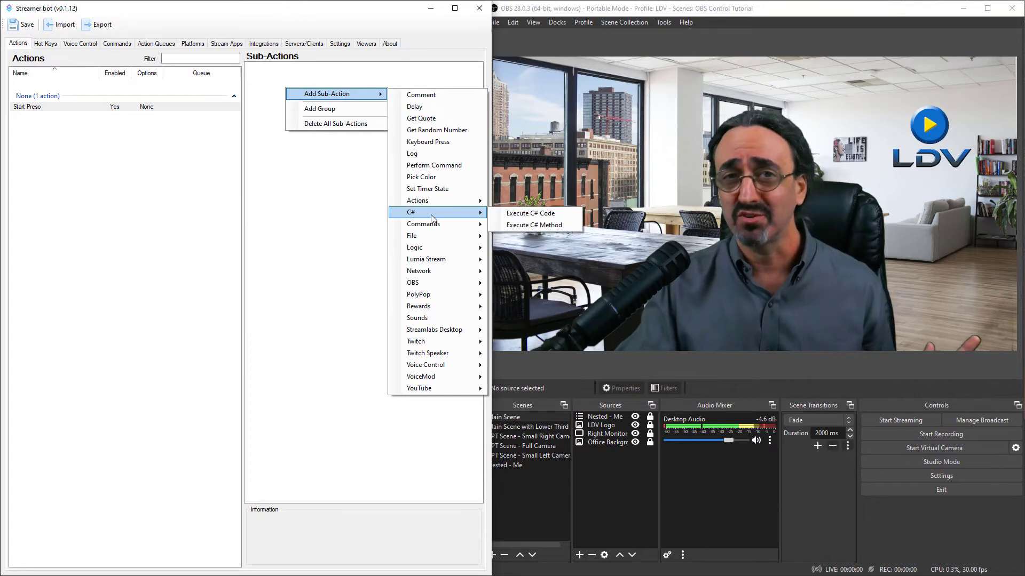
pyautogui.moveTo(435, 286)
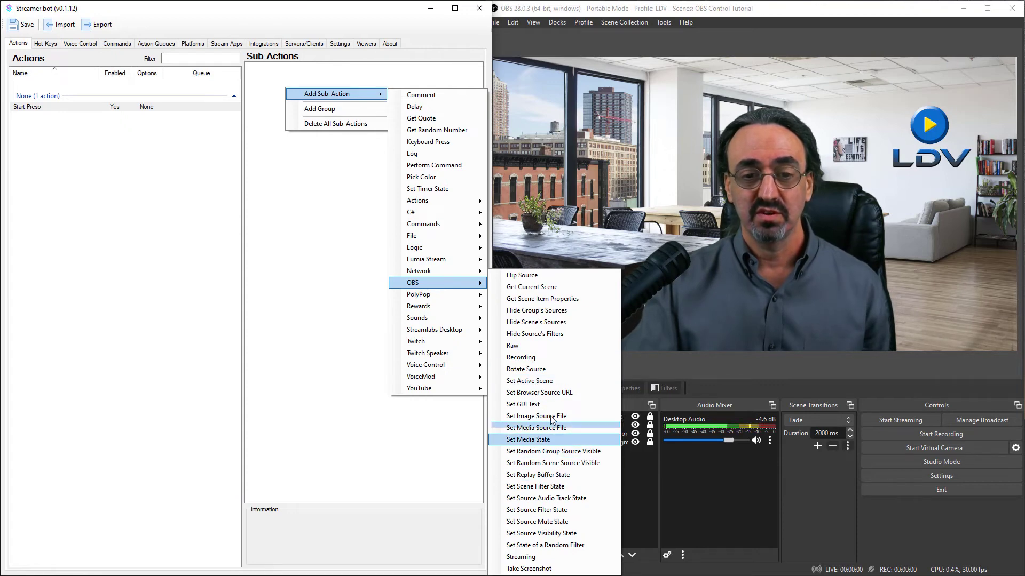
pyautogui.click(549, 382)
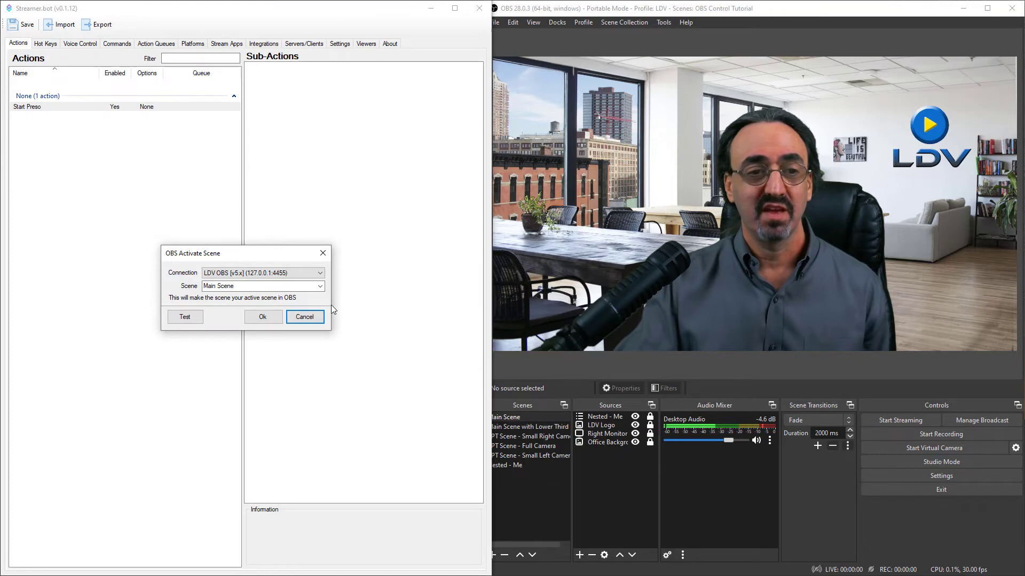
pyautogui.click(320, 288)
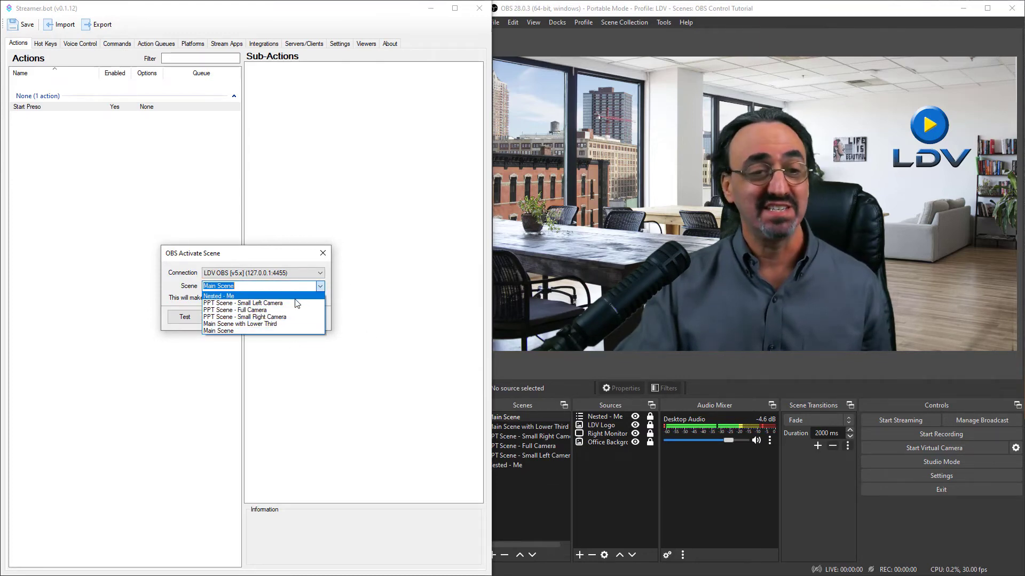
pyautogui.click(283, 331)
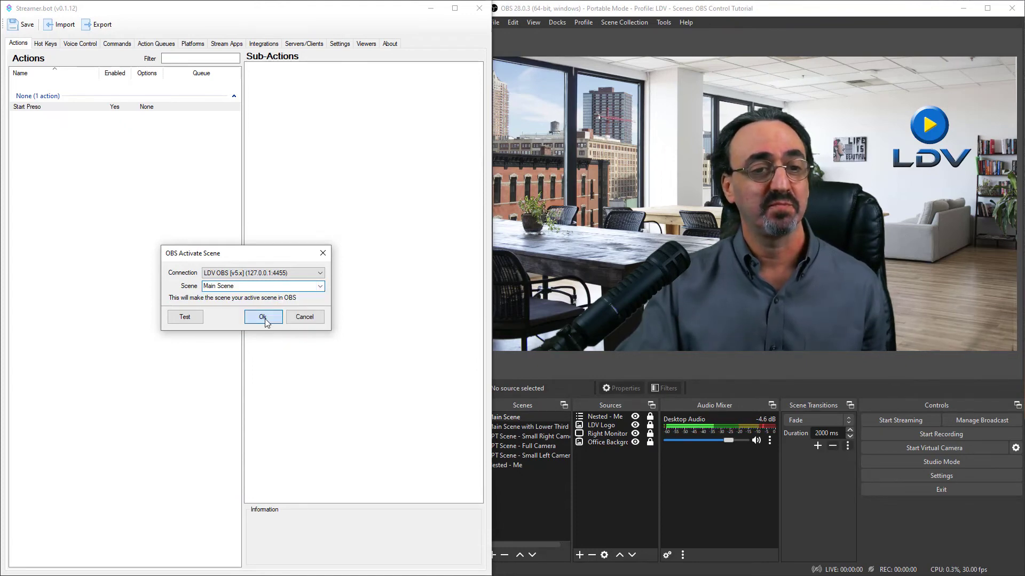
pyautogui.click(263, 317)
# Add a Delay sub-action of 5000 milliseconds after the Main Scene sub-action.
pyautogui.rightClick(268, 89)
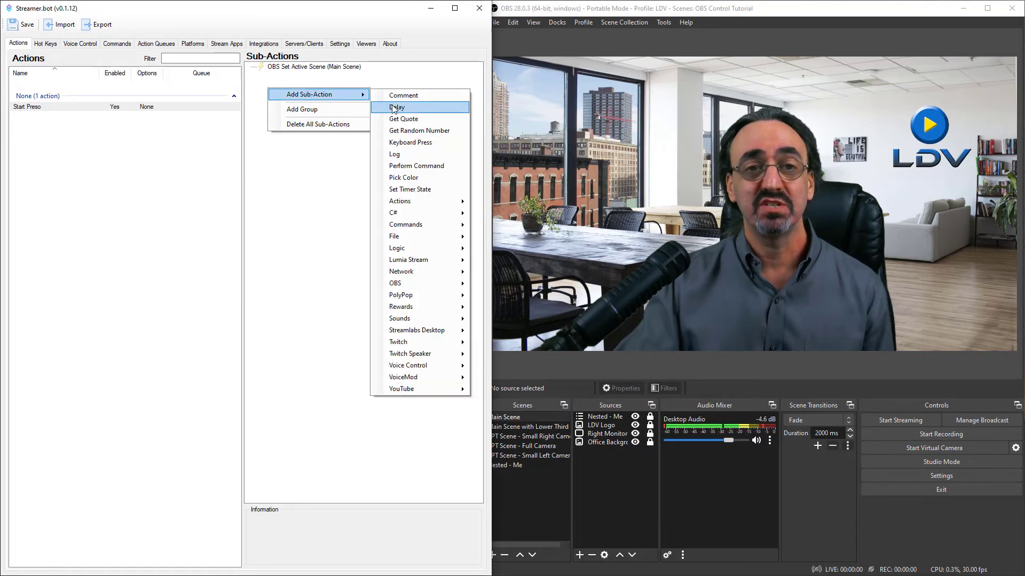
pyautogui.click(393, 108)
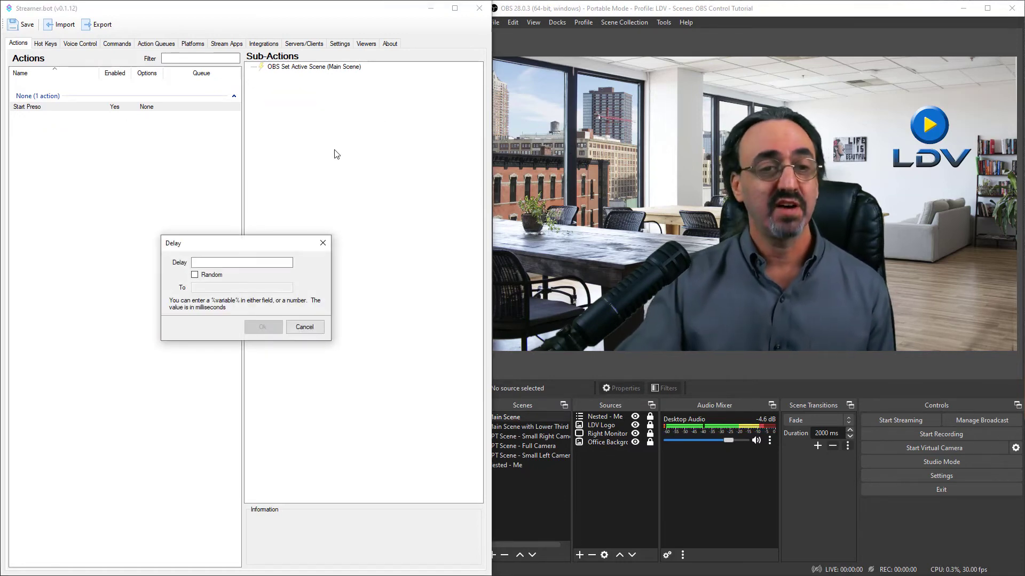
pyautogui.click(232, 265)
pyautogui.write('5000')
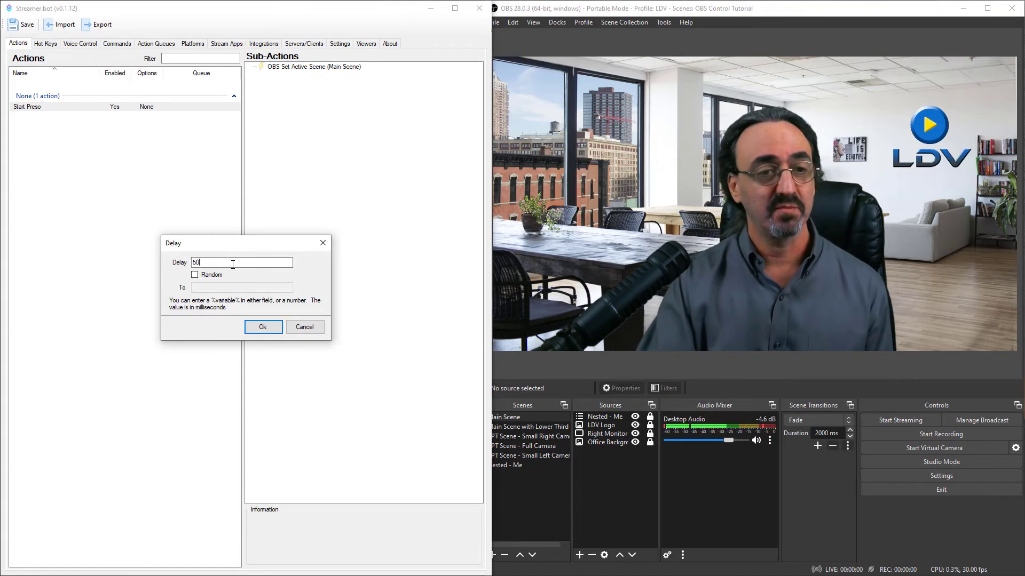
pyautogui.click(259, 328)
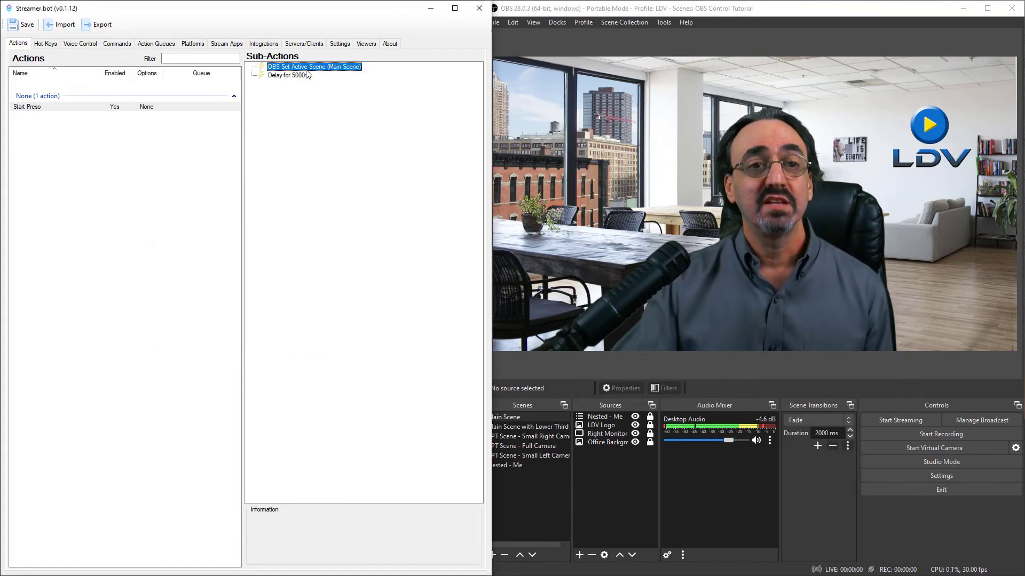
# Add an OBS Set Active Scene sub-action for Main Scene with Lower Third after the delay.
pyautogui.rightClick(288, 93)
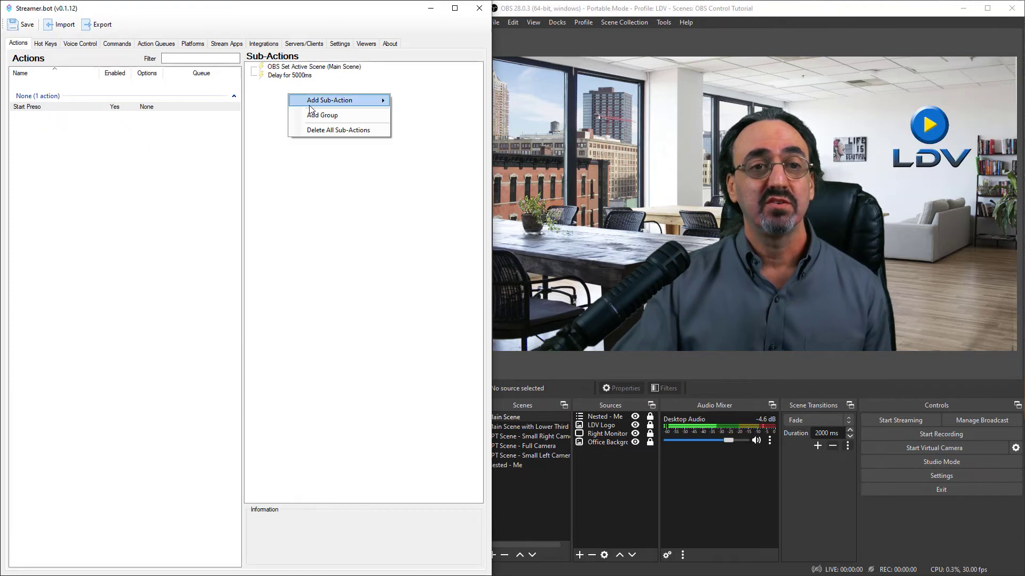
pyautogui.moveTo(326, 101)
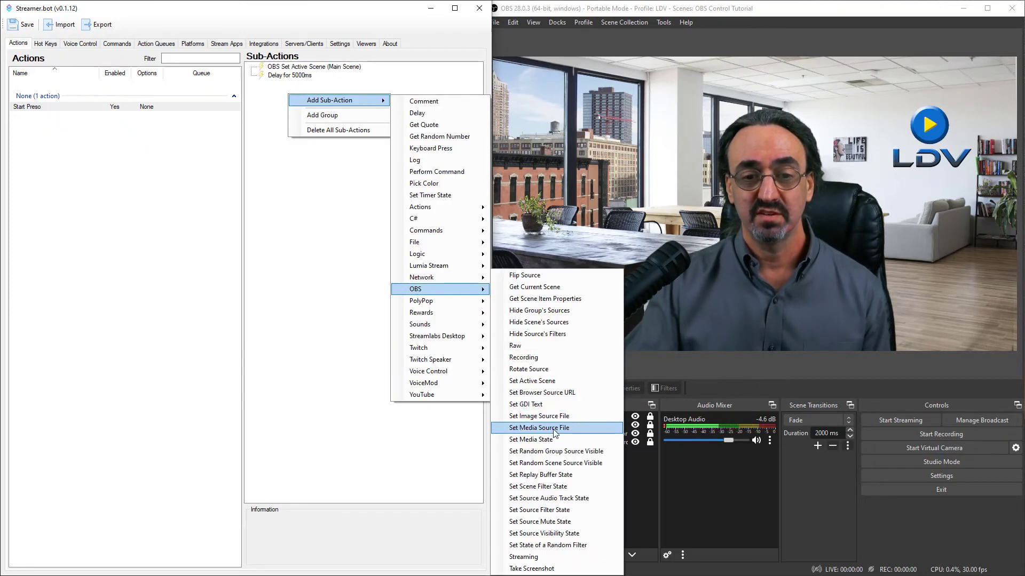
pyautogui.click(557, 381)
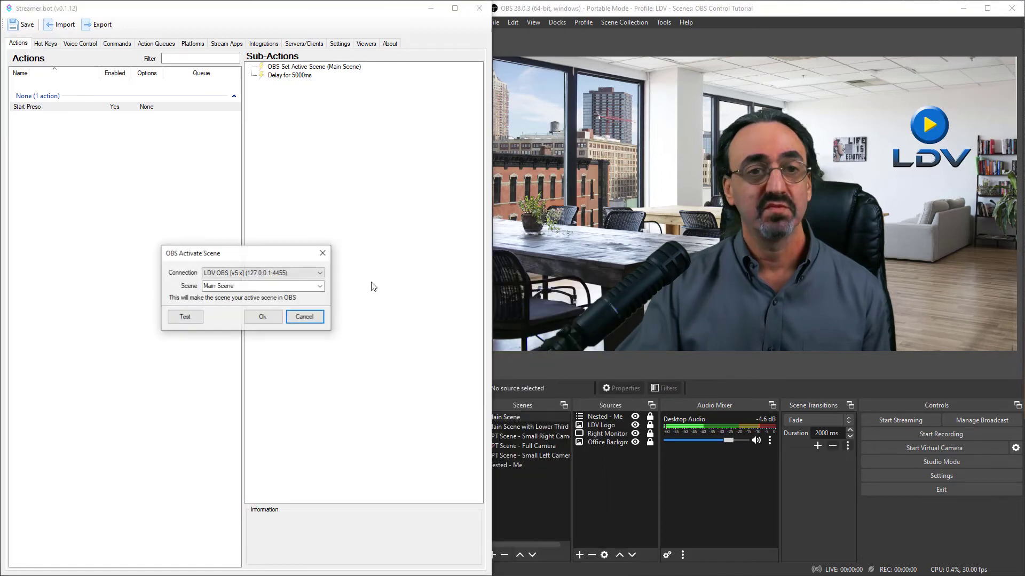
pyautogui.click(320, 286)
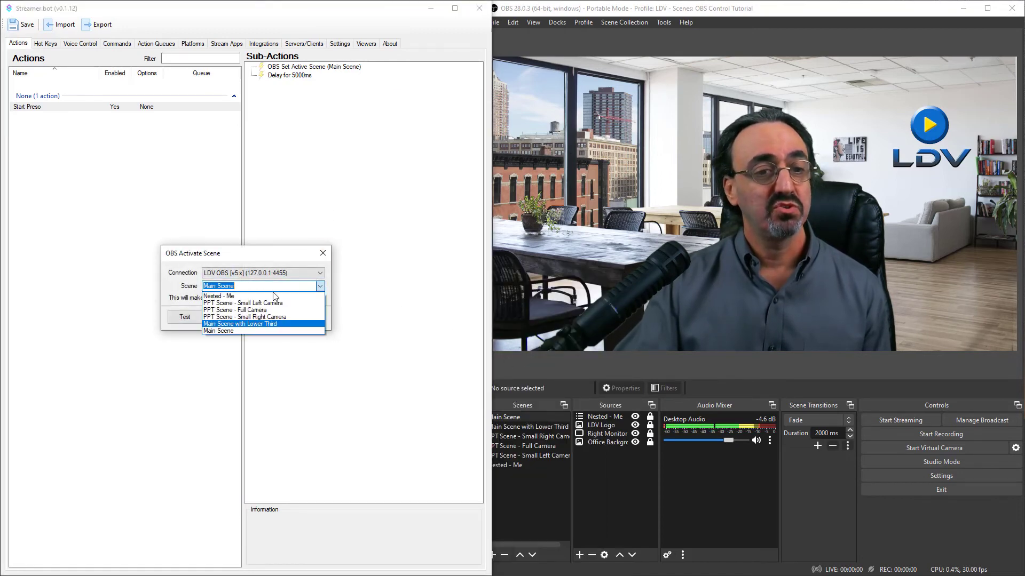
pyautogui.click(268, 324)
pyautogui.click(262, 319)
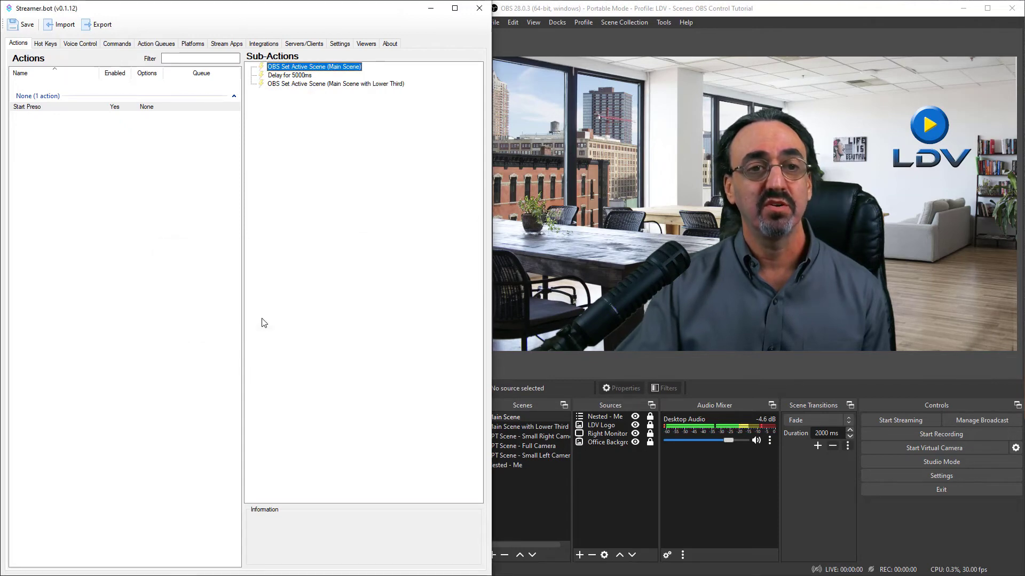
# Add a second Delay sub-action of 5000 milliseconds following the Main Scene with Lower Third sub-action.
pyautogui.rightClick(287, 99)
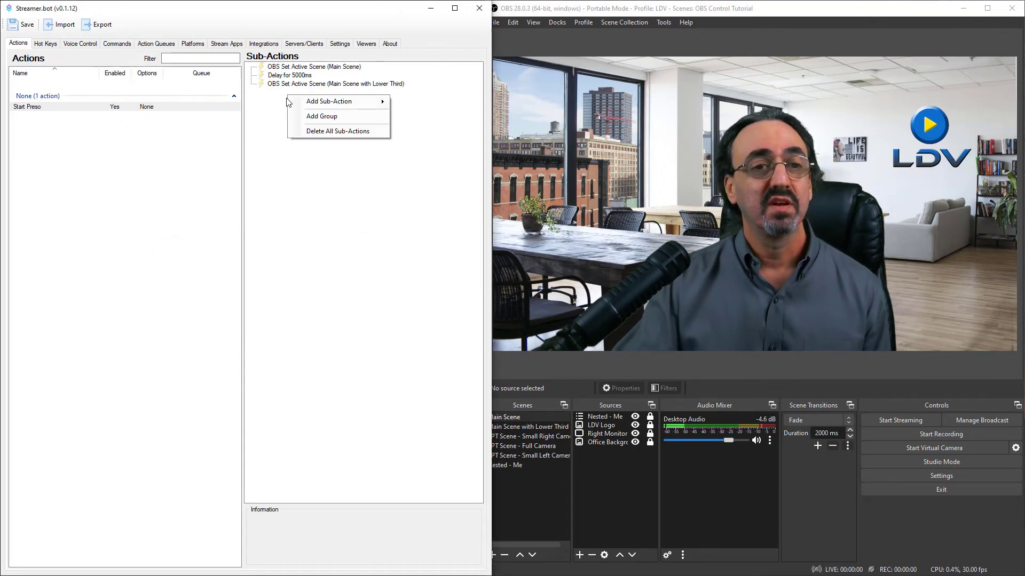
pyautogui.moveTo(324, 103)
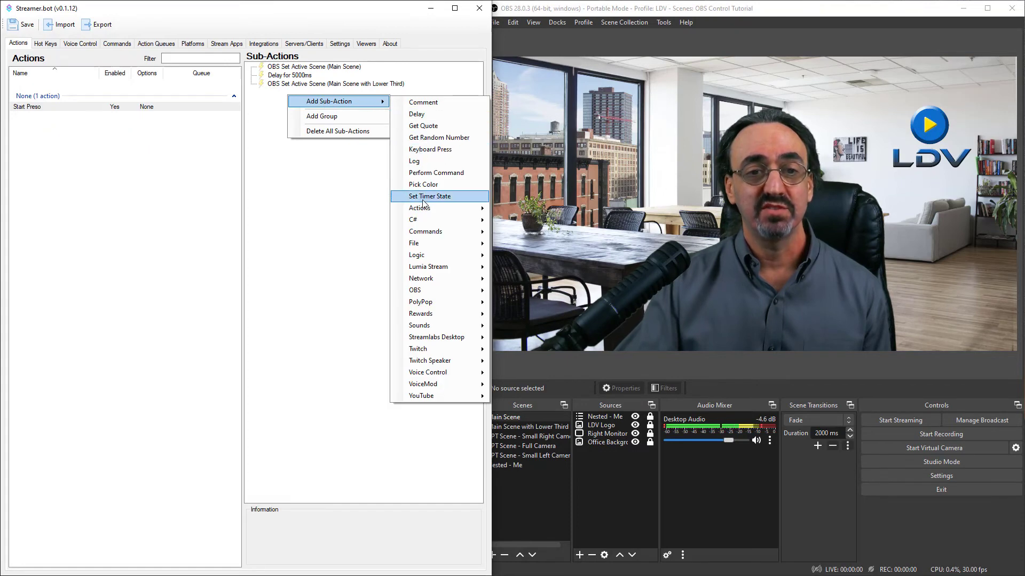
pyautogui.click(429, 115)
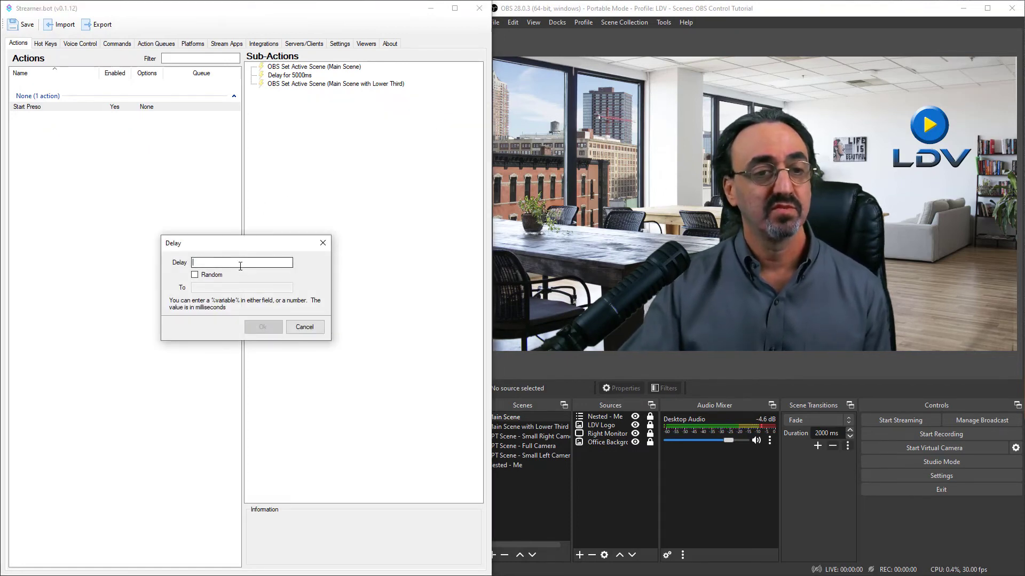
pyautogui.write('5000')
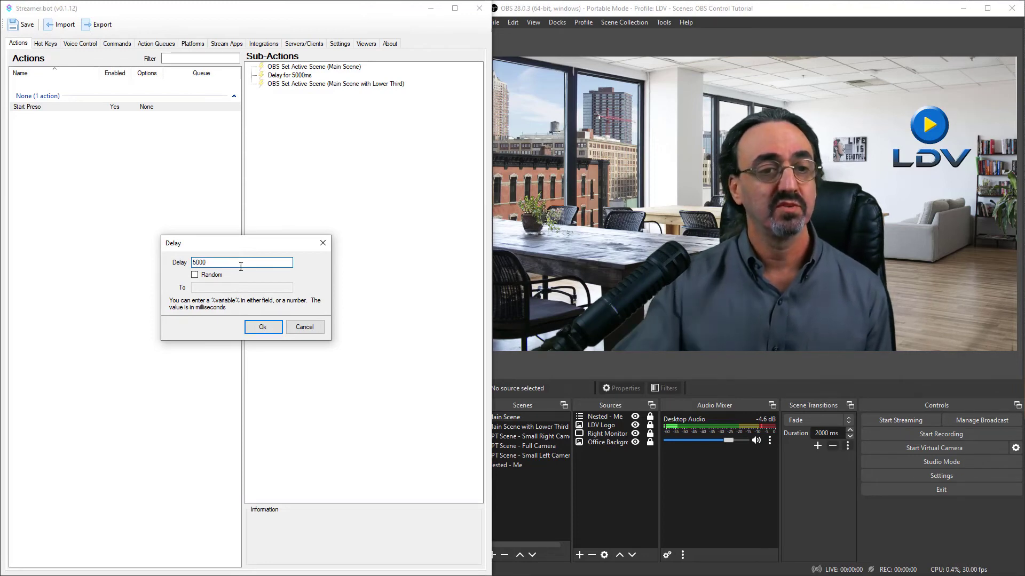
pyautogui.click(261, 327)
# Add a final OBS Set Active Scene sub-action that activates PPT Scene - Small Right Camera.
pyautogui.rightClick(296, 135)
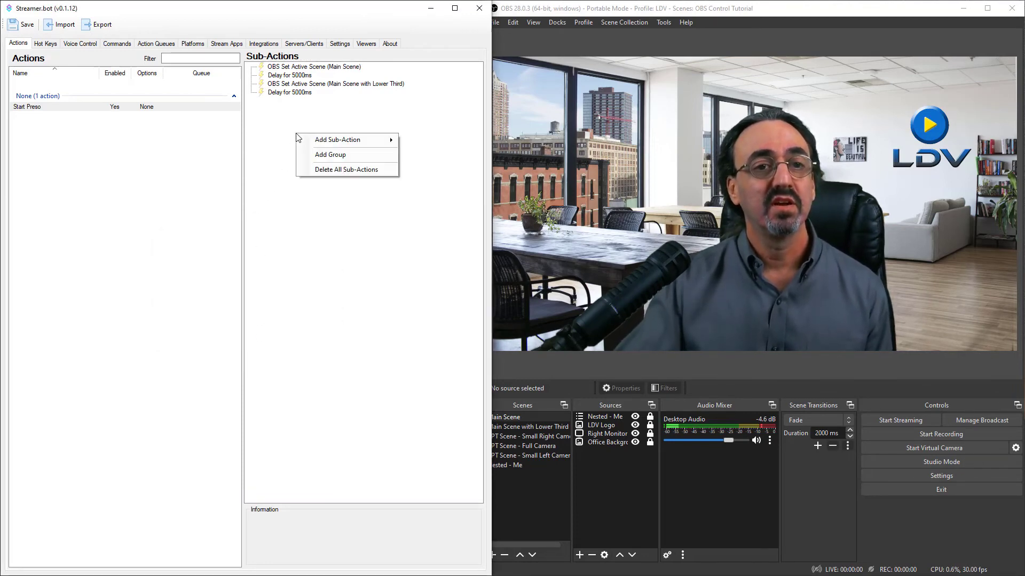
pyautogui.moveTo(311, 141)
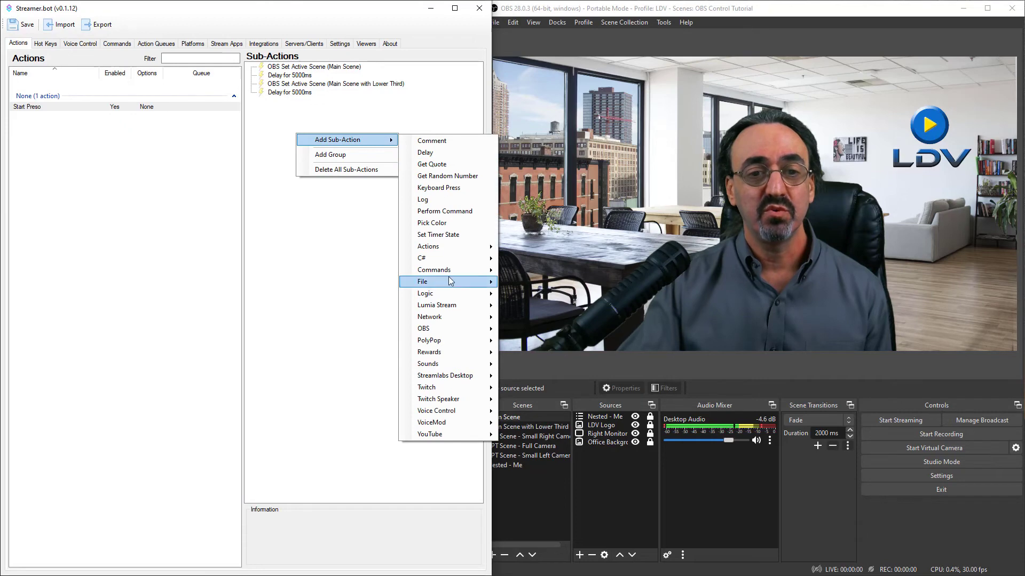
pyautogui.moveTo(458, 331)
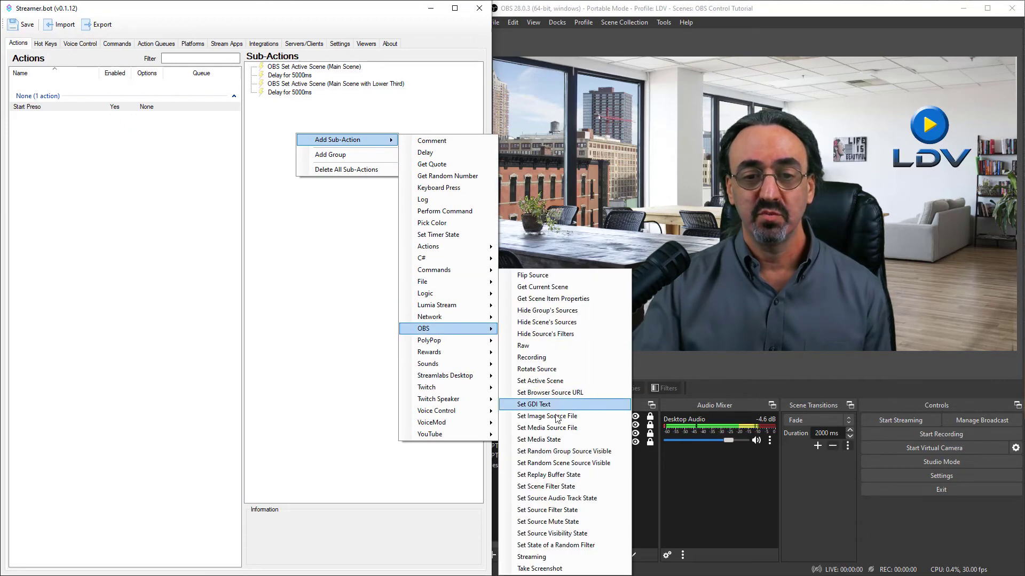
pyautogui.click(559, 384)
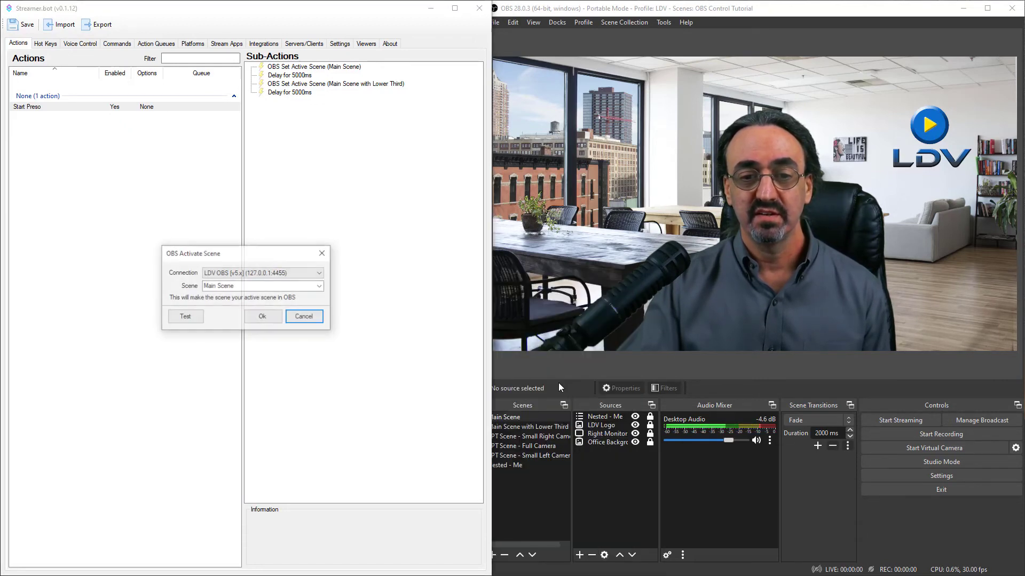
pyautogui.click(320, 287)
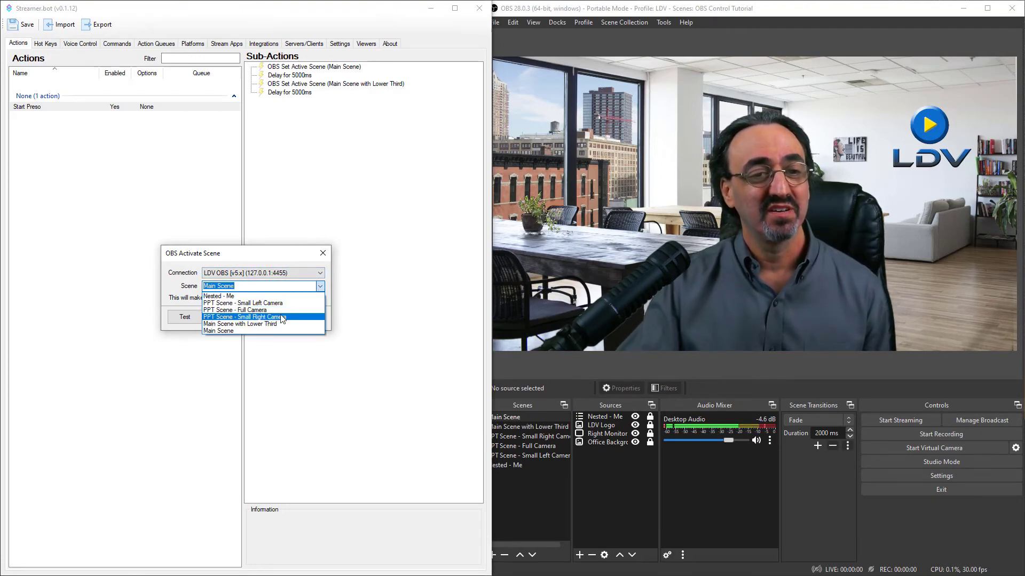
pyautogui.click(282, 319)
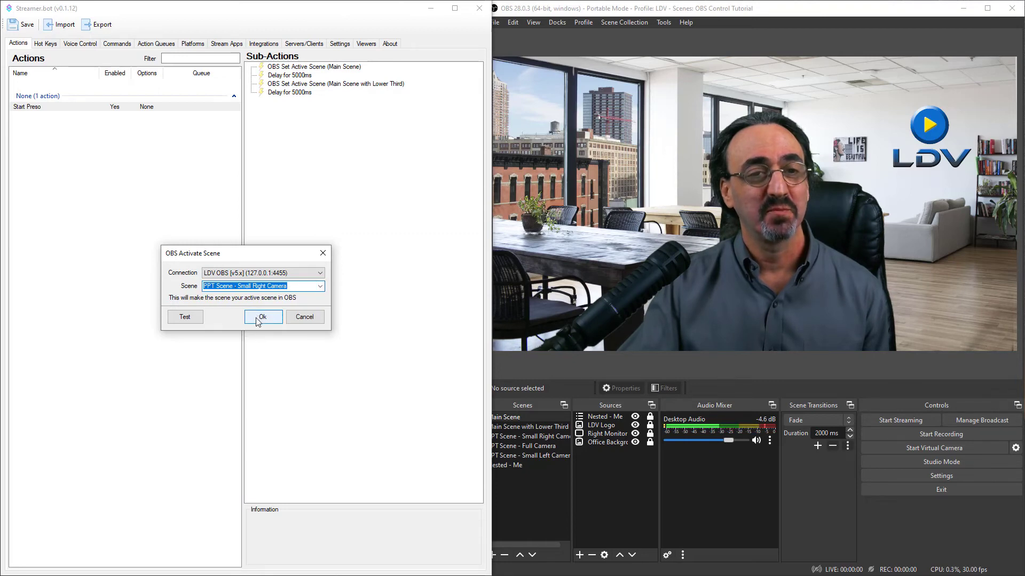
pyautogui.click(258, 319)
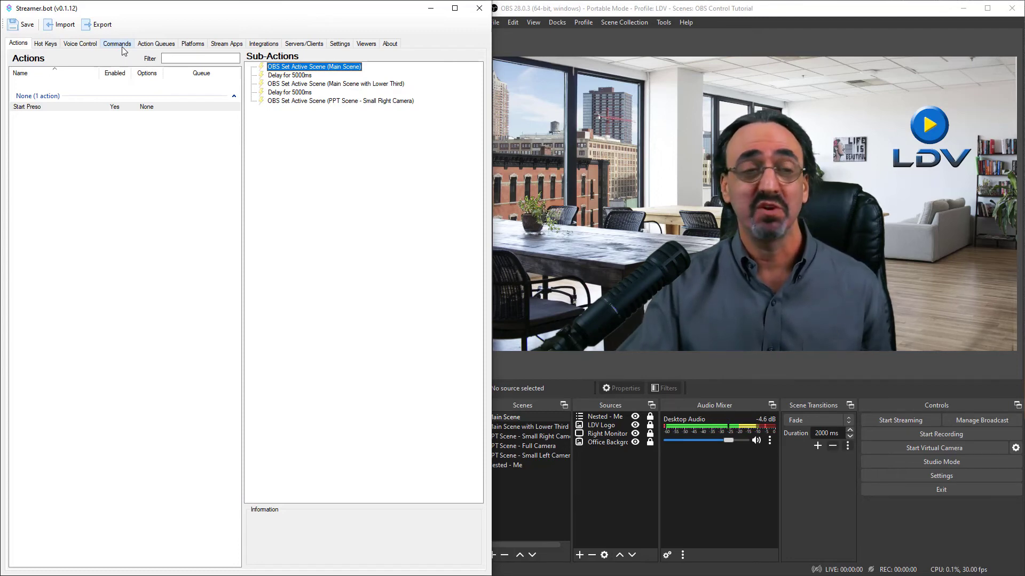
# Start a new global hot key in Streamer.bot using the key 1 with the Alt modifier.
pyautogui.click(45, 44)
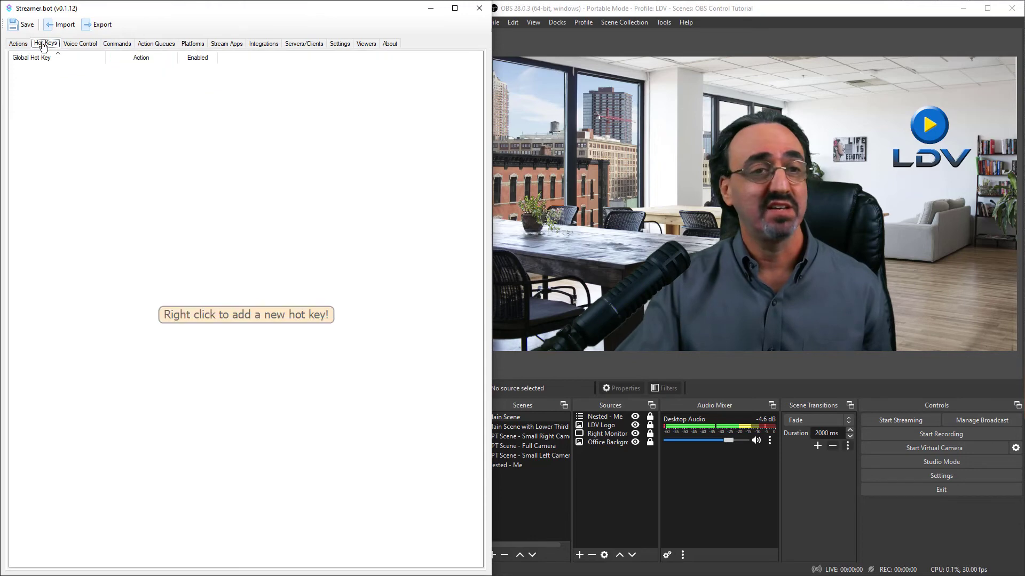
pyautogui.rightClick(163, 177)
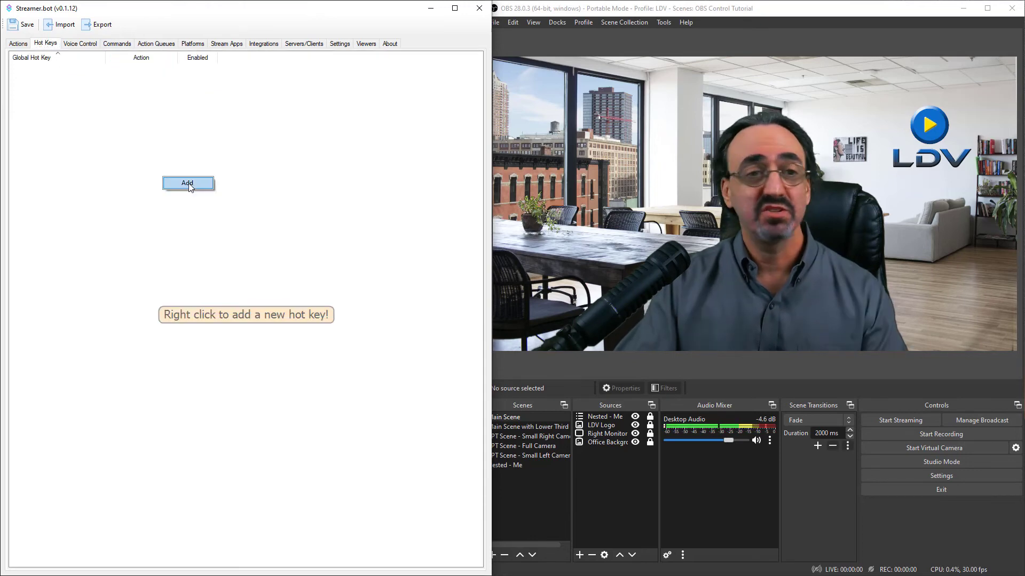
pyautogui.click(188, 184)
pyautogui.click(214, 259)
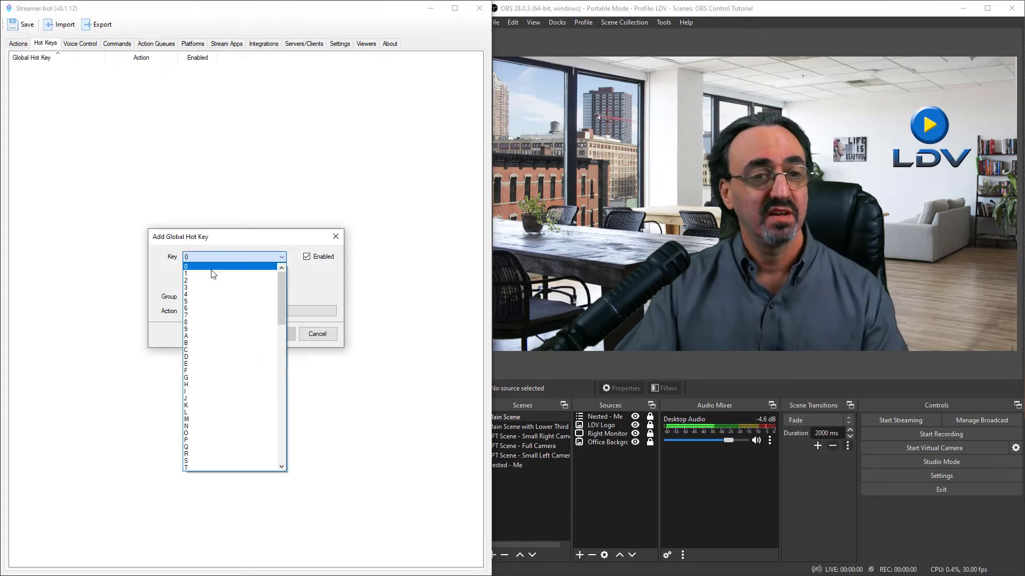
pyautogui.click(210, 275)
pyautogui.click(217, 280)
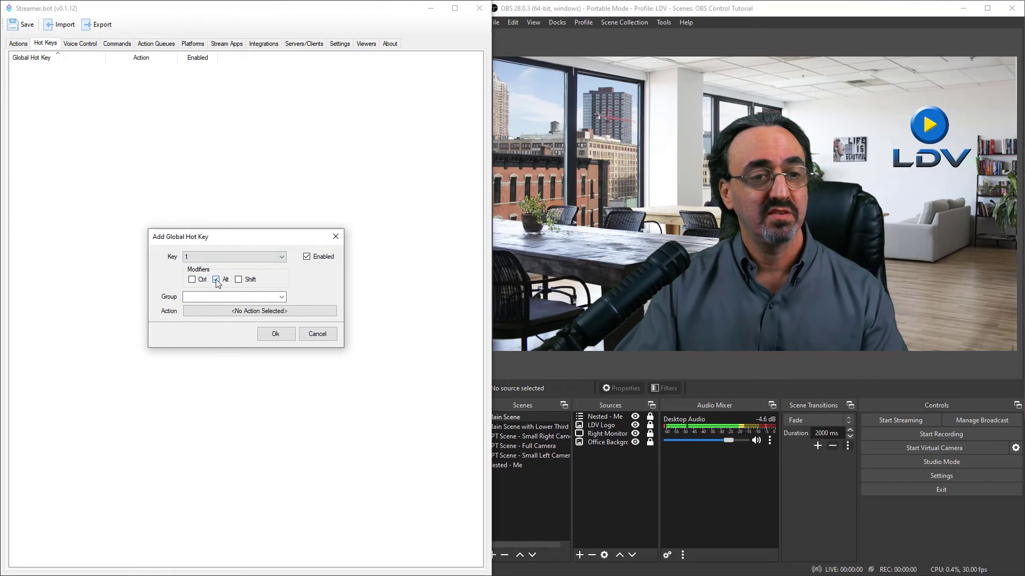
# Assign the Start Preso action to the Alt+1 hot key and save it.
pyautogui.click(206, 312)
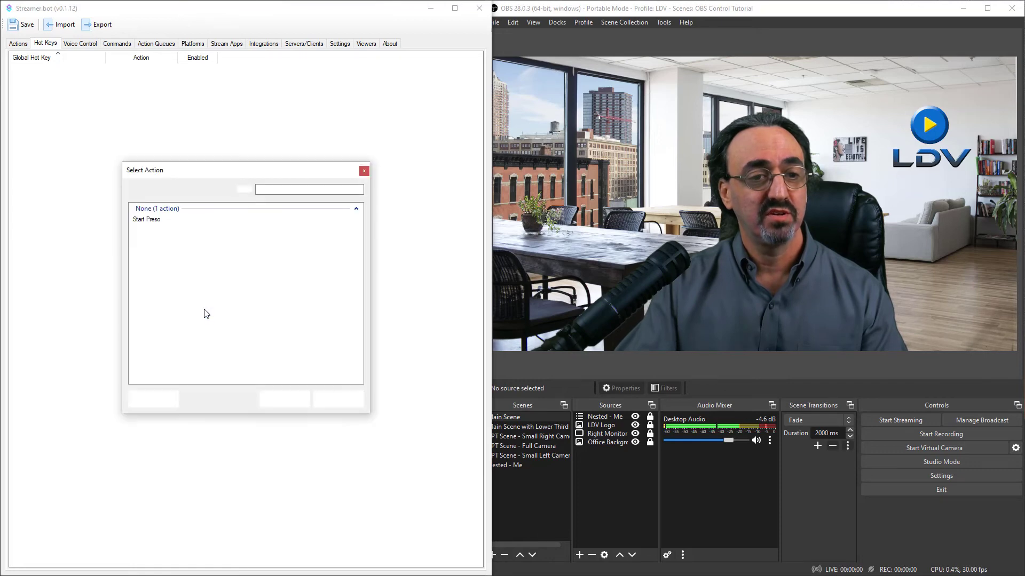
pyautogui.click(158, 220)
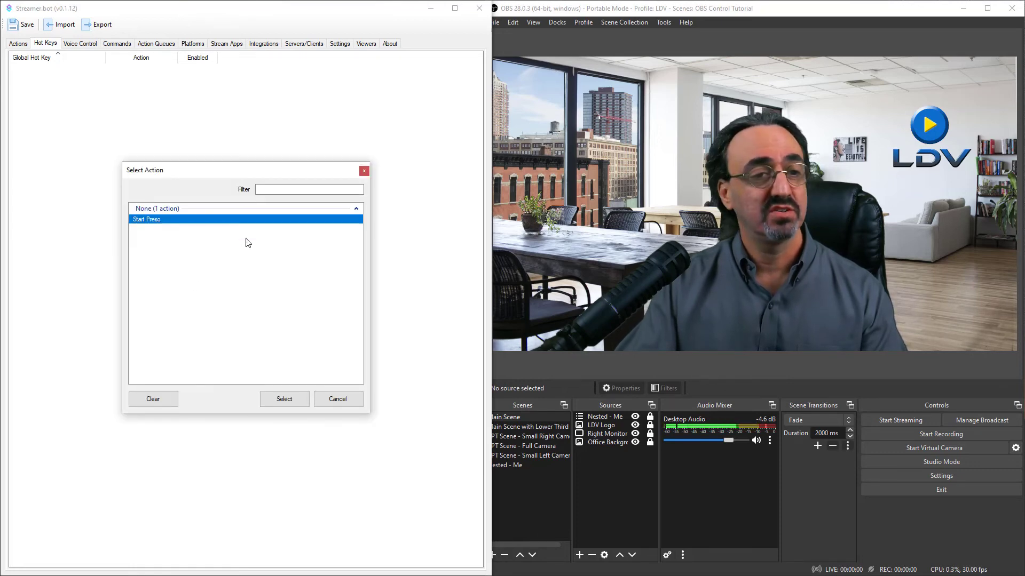
pyautogui.click(288, 400)
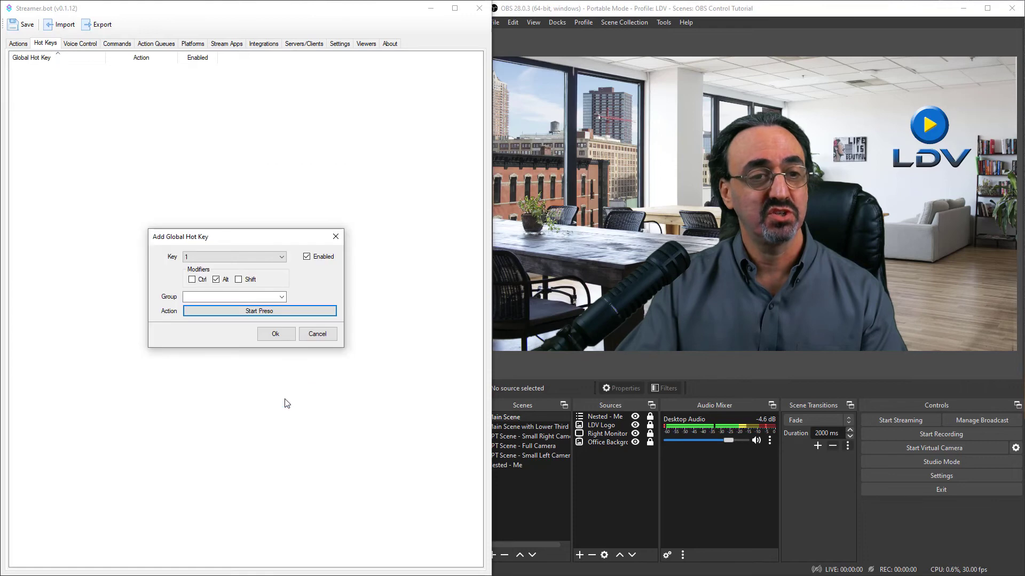
pyautogui.click(277, 335)
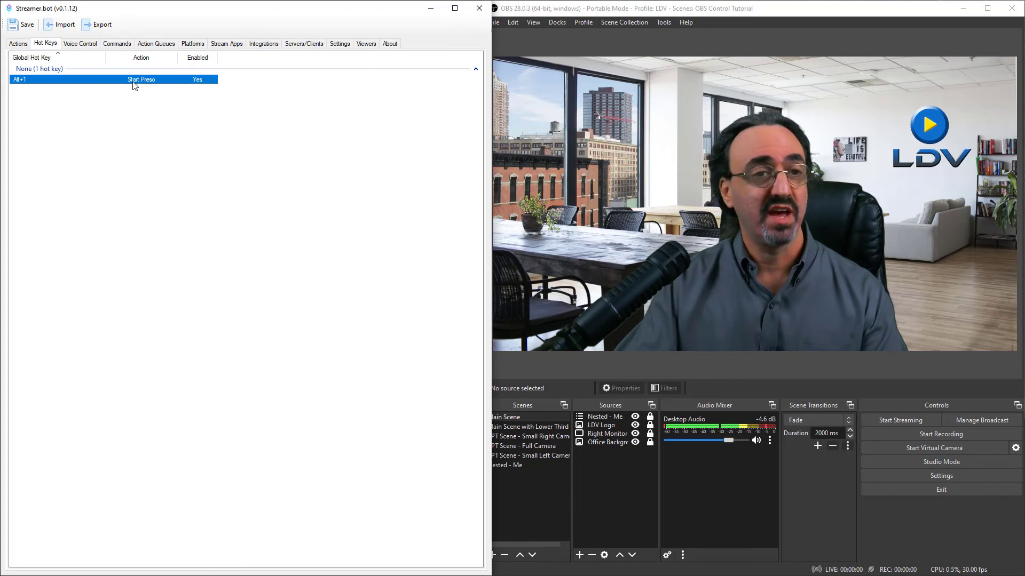
# Switch to OBS, test the Start Preso hot key starting from PPT Scene - Full Camera, and return to Main Scene.
pyautogui.click(18, 44)
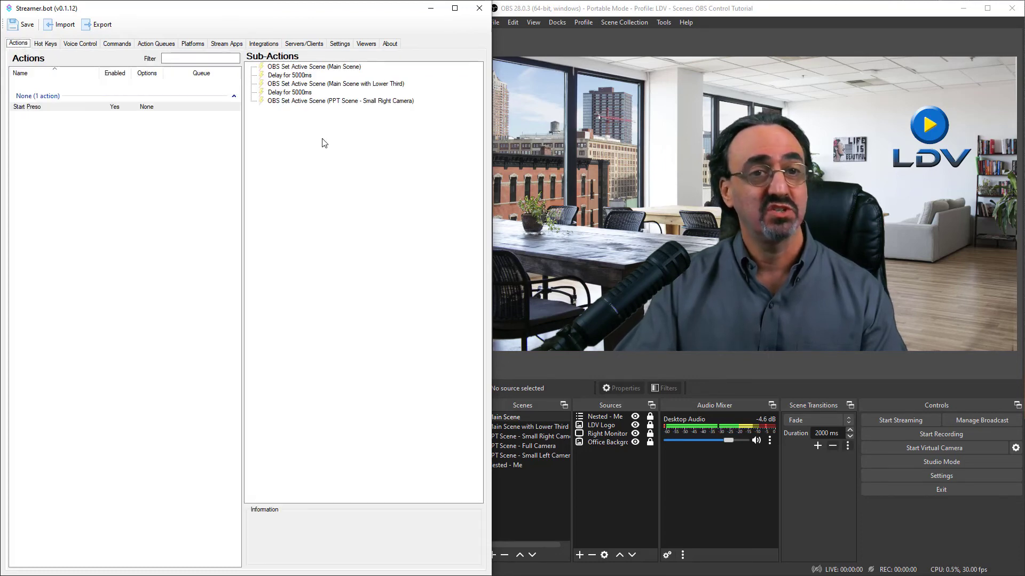
pyautogui.click(542, 446)
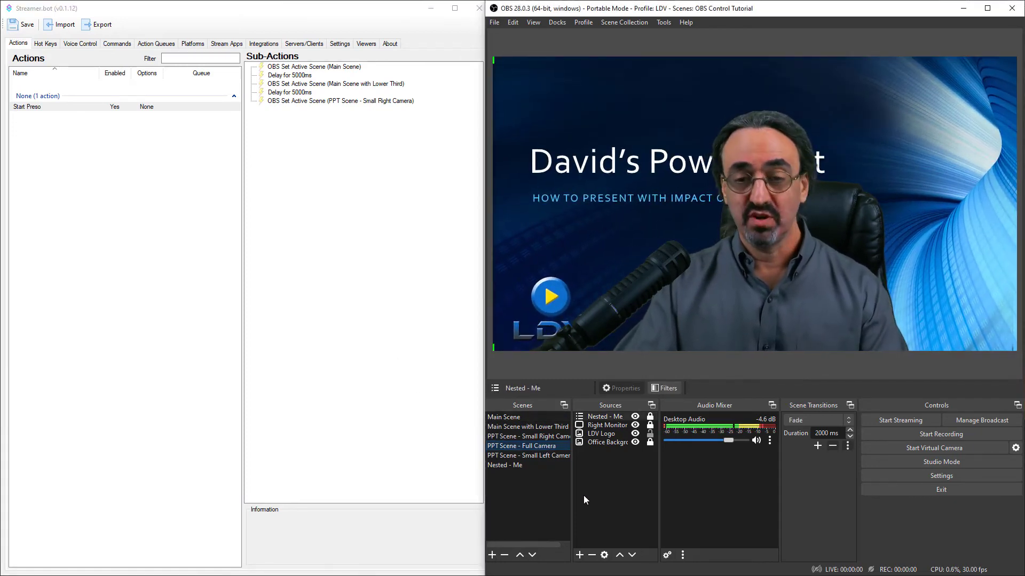
pyautogui.hotkey('ctrl', 'alt', 's')
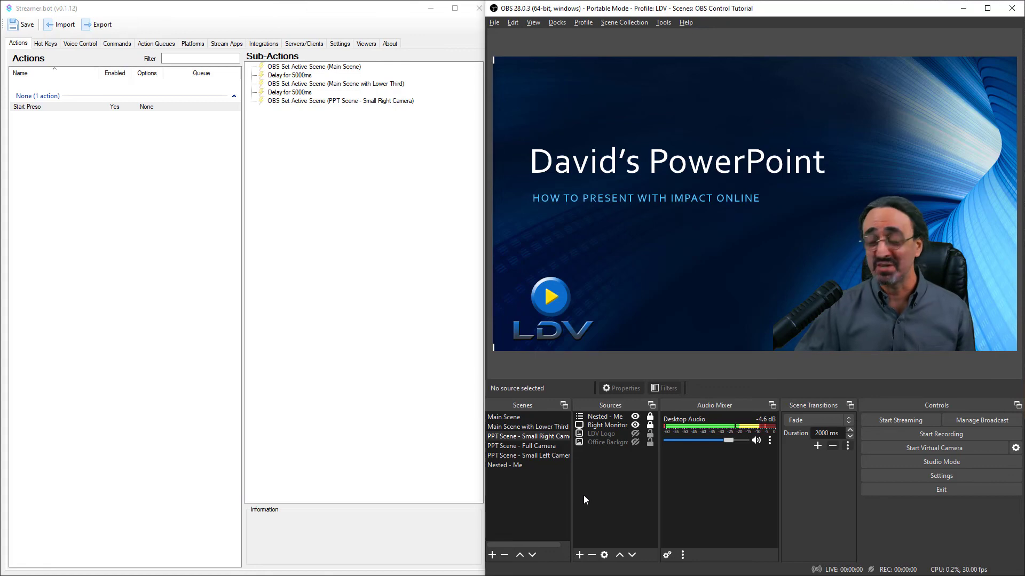
pyautogui.click(526, 416)
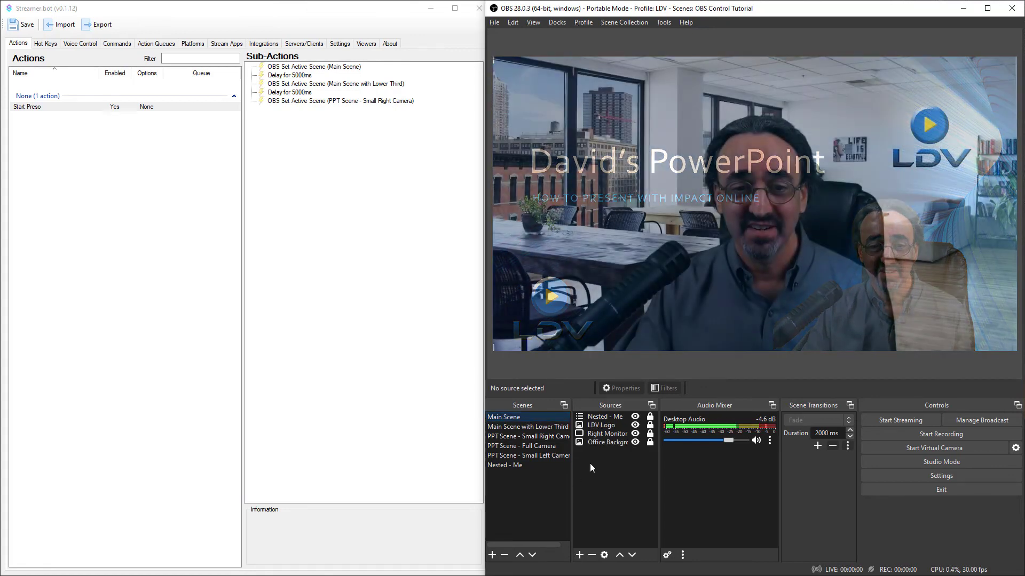